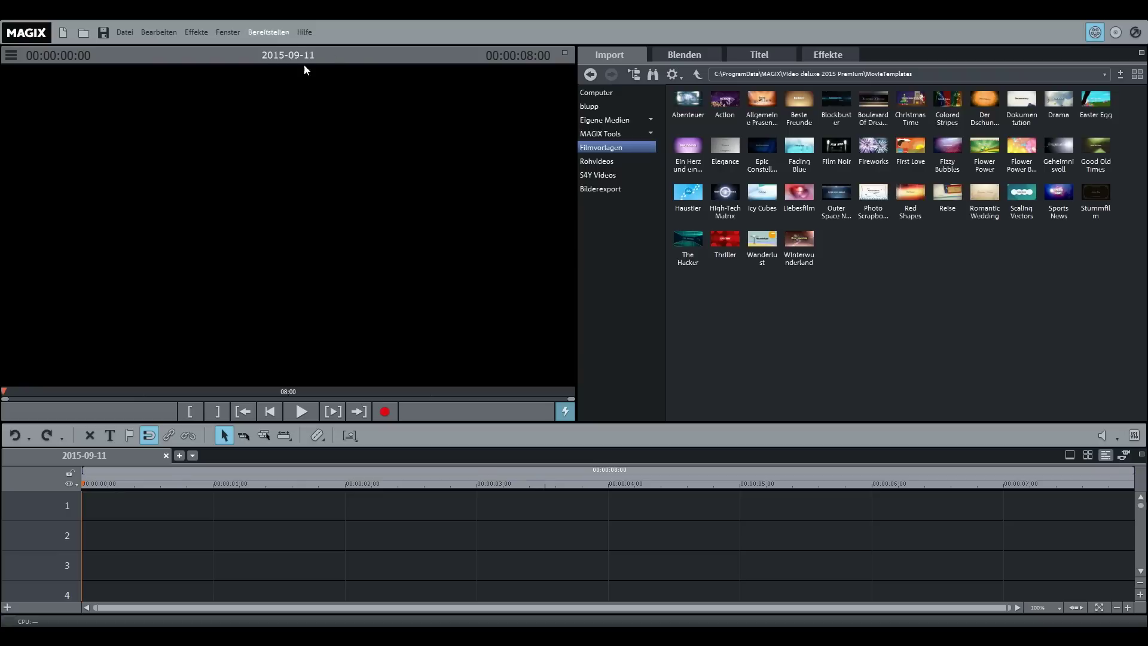
Step: Review the film template packages offered as free downloads and leave the installation manager without installing any
click(302, 35)
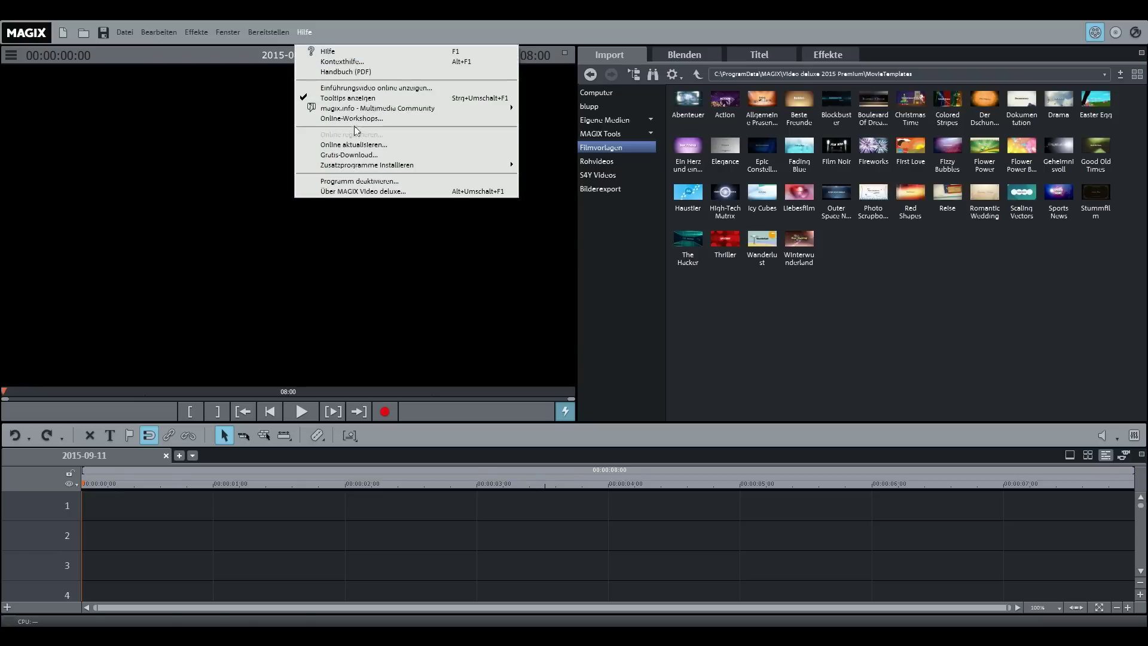
click(383, 158)
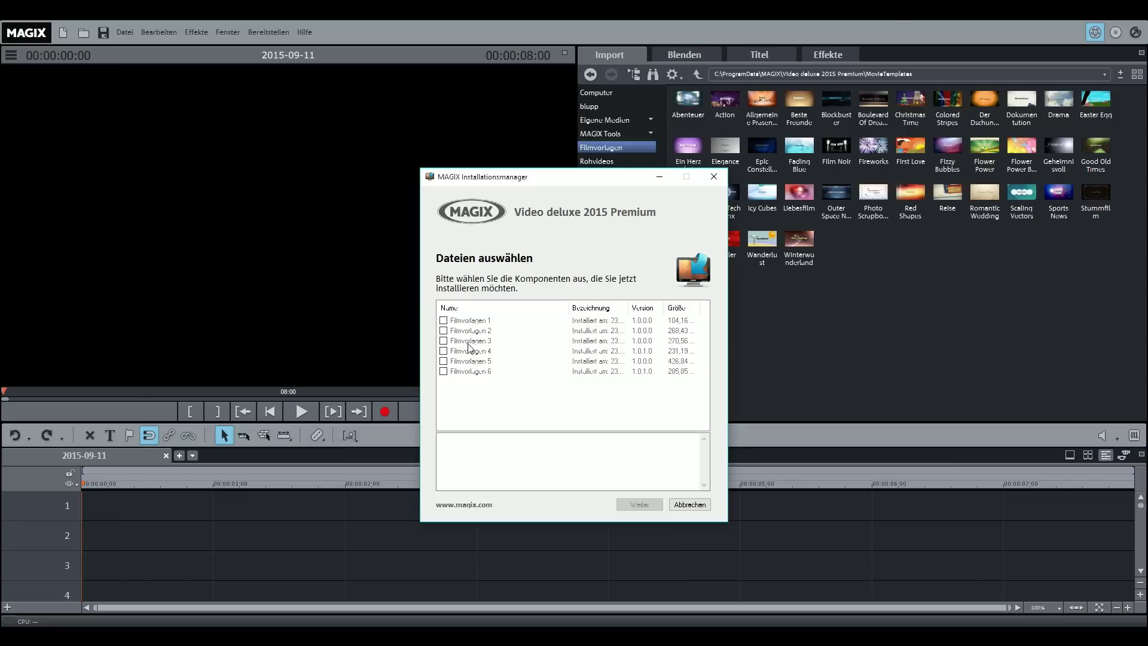
click(689, 504)
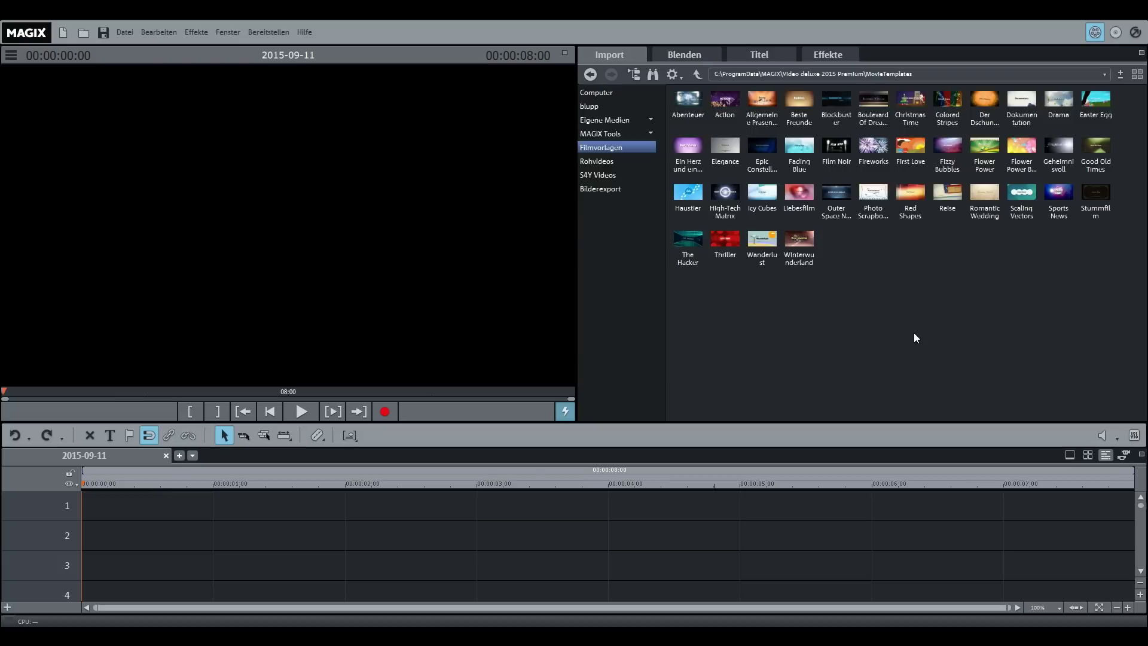
Step: Open the "Der Dschungel" film template and briefly play its preview
click(758, 100)
click(873, 293)
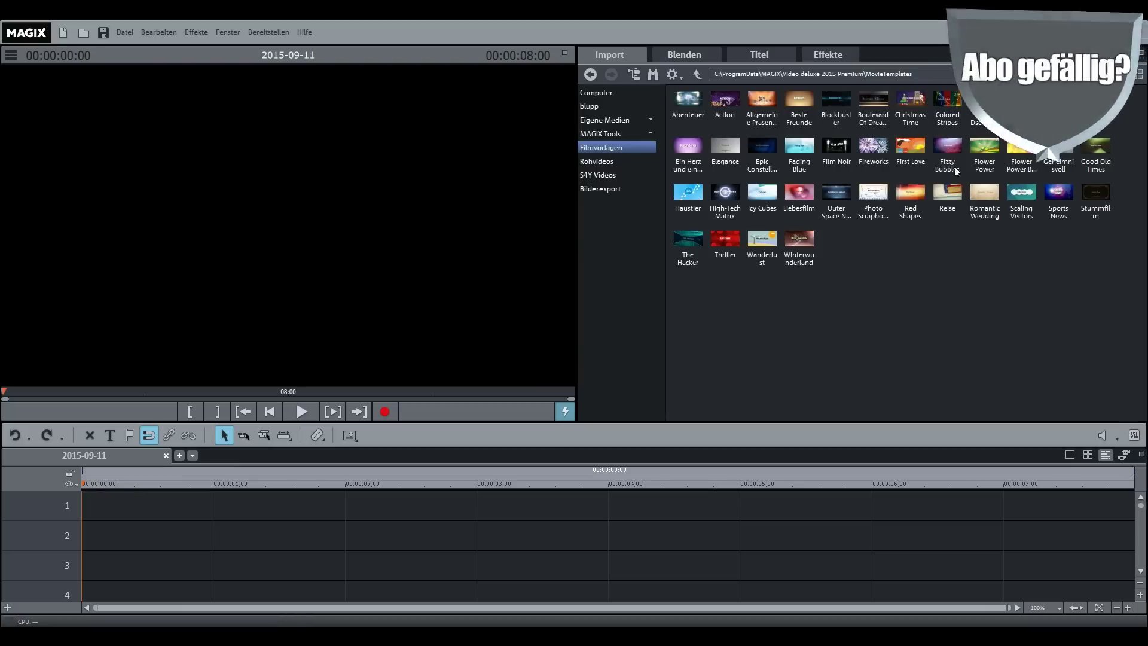
click(762, 109)
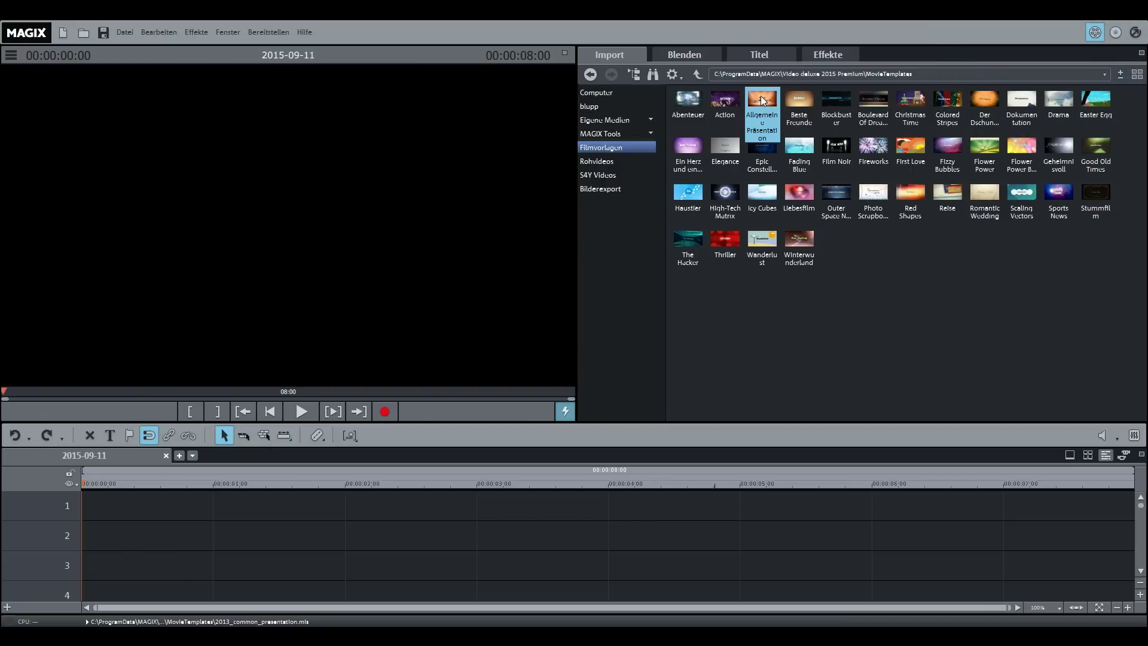
click(687, 100)
click(719, 101)
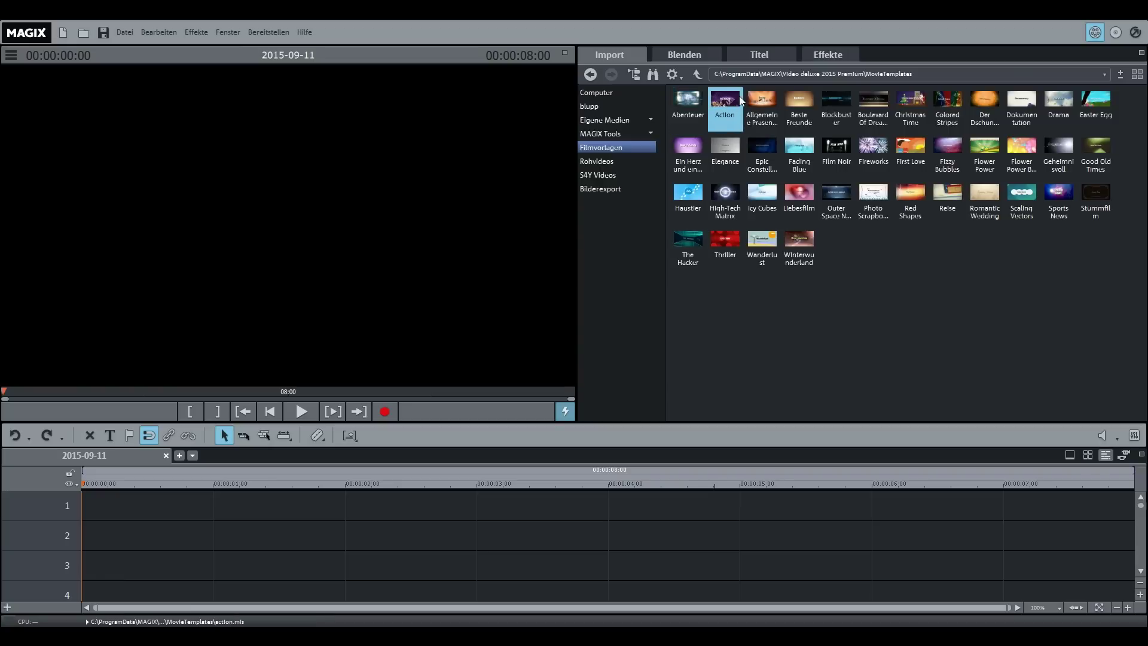
click(983, 108)
double_click(984, 95)
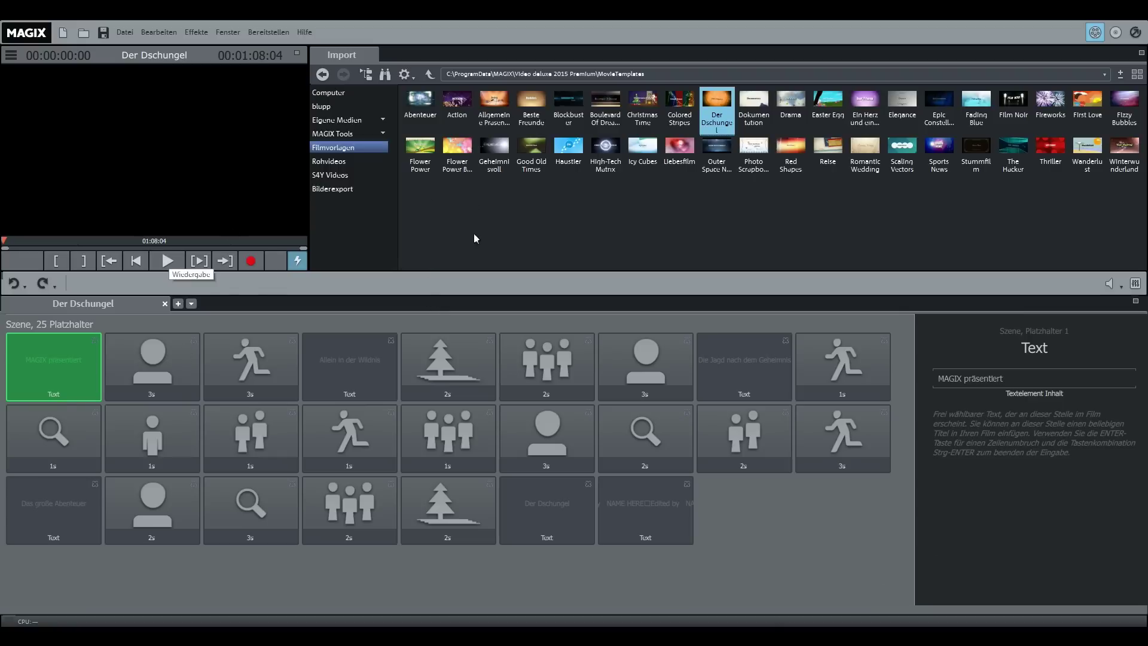
click(169, 263)
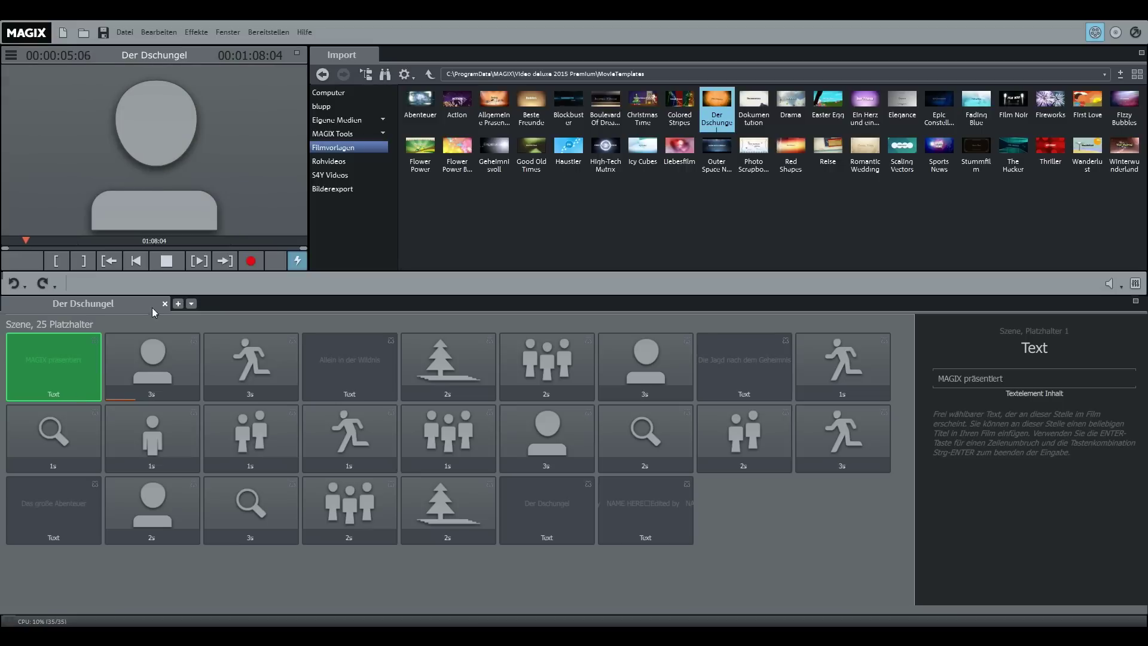
click(166, 263)
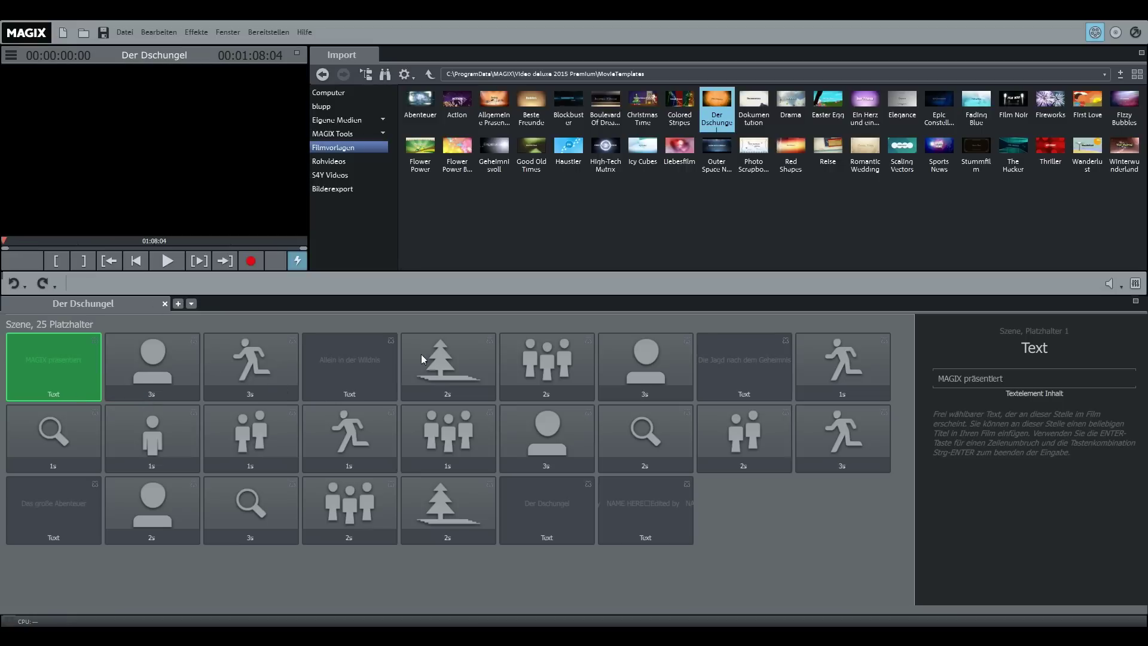
Step: From the Bilderexport folder 2015_04, place IMG_1416, IMG_1417 and IMG_1421 in scene placeholders 2, 3 and 5
click(344, 190)
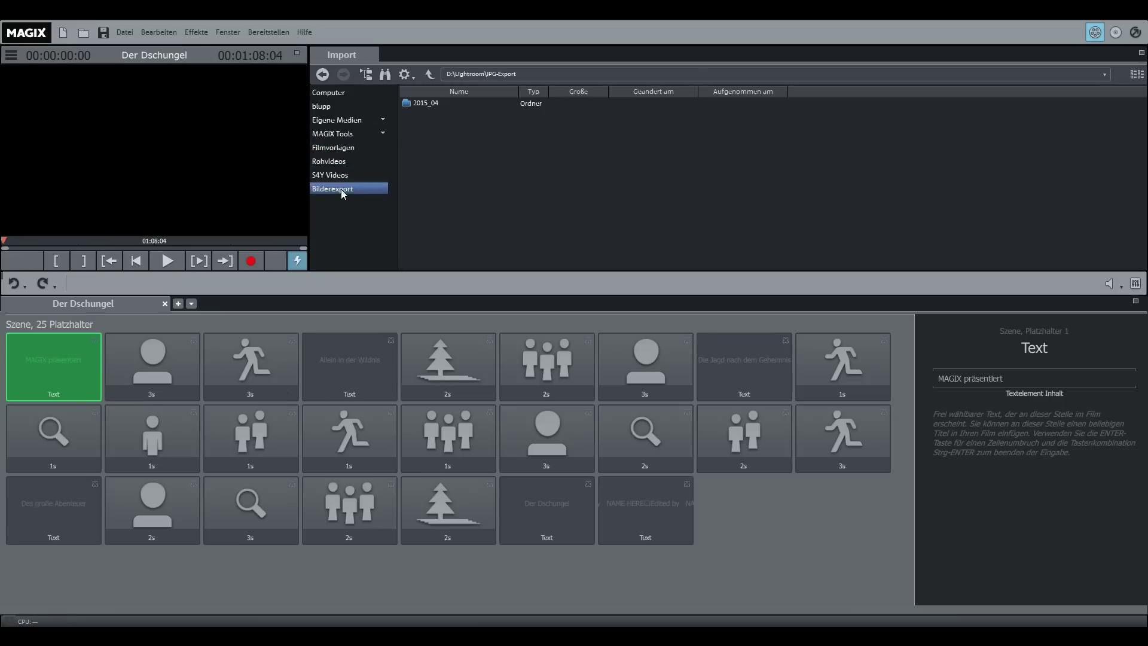
double_click(422, 103)
click(436, 107)
drag(434, 107, 180, 374)
drag(433, 113, 254, 374)
click(434, 155)
drag(432, 159, 468, 372)
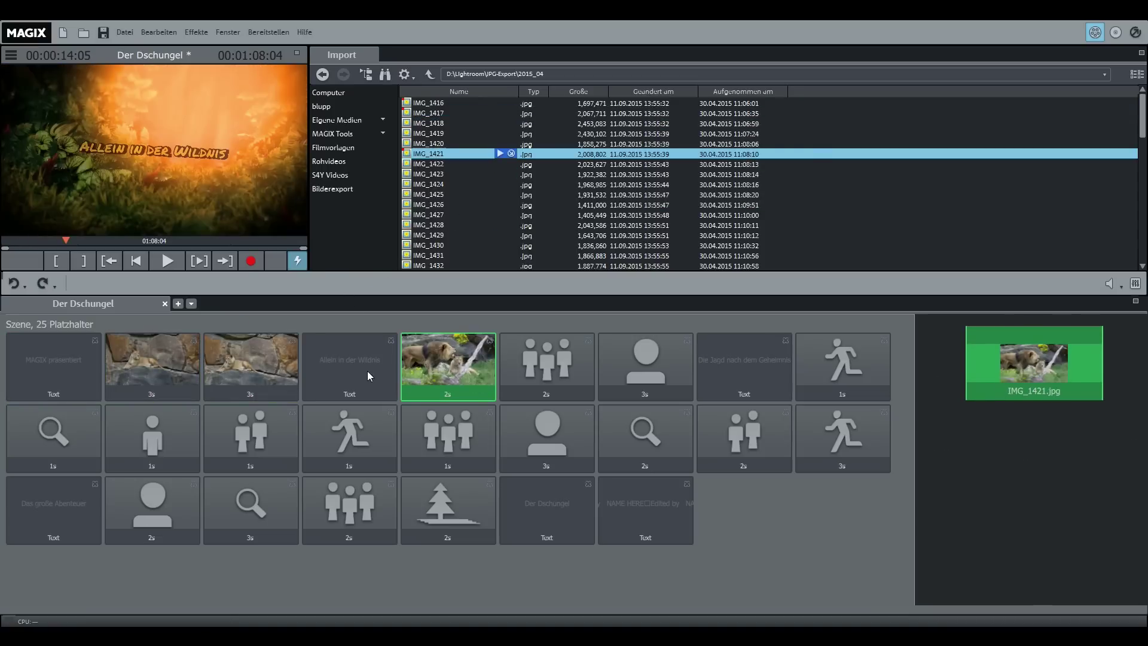
Step: Inspect the "Allein in der Wildnis" and "MAGIX präsentiert" text placeholders and the photos in placeholders 2 and 3
click(368, 371)
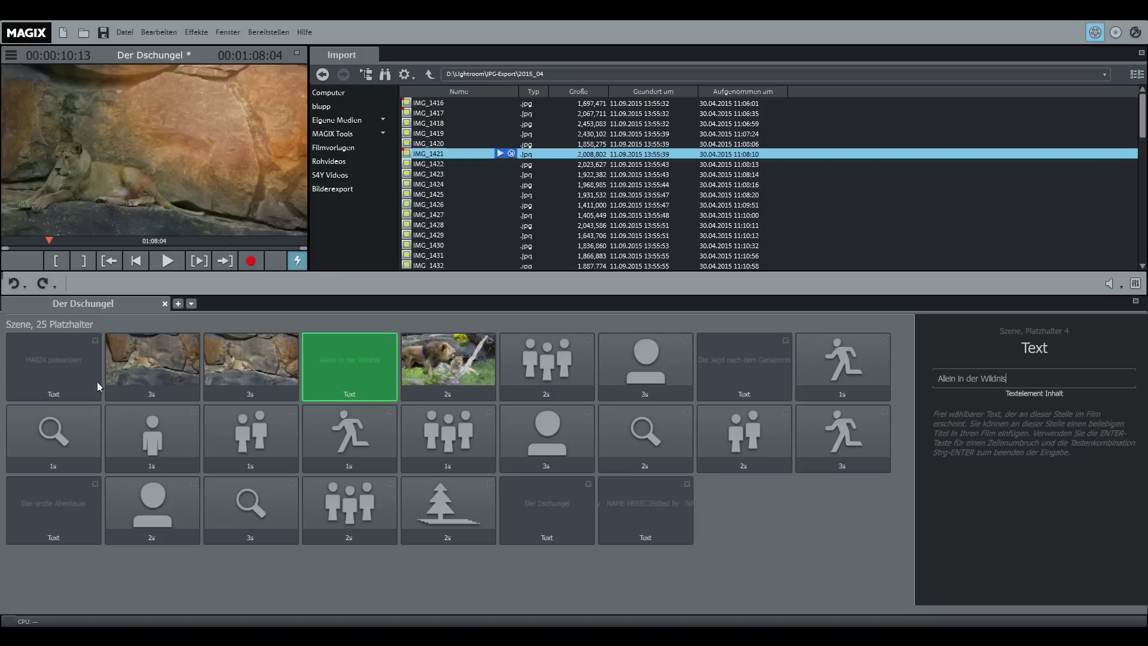
click(74, 378)
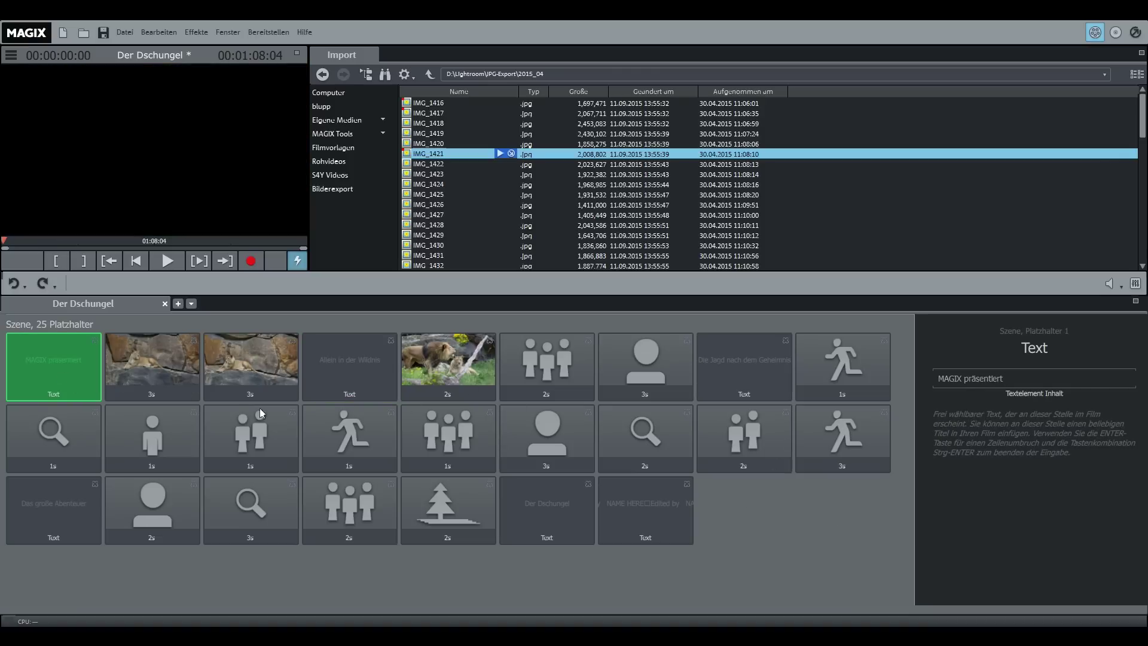
click(174, 377)
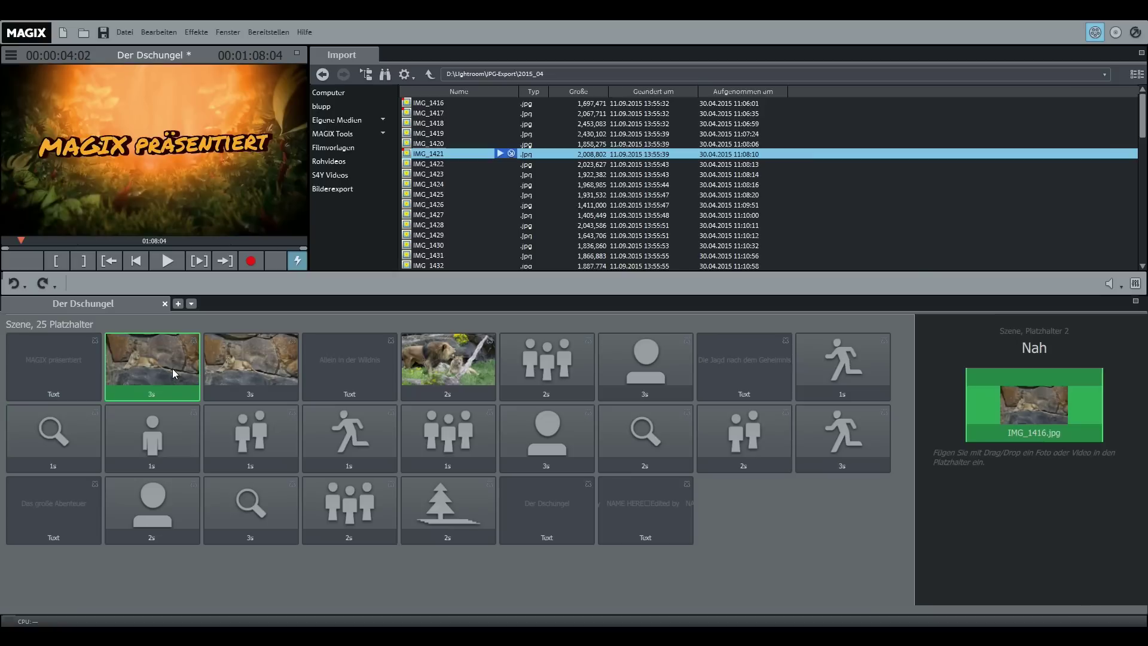
click(228, 359)
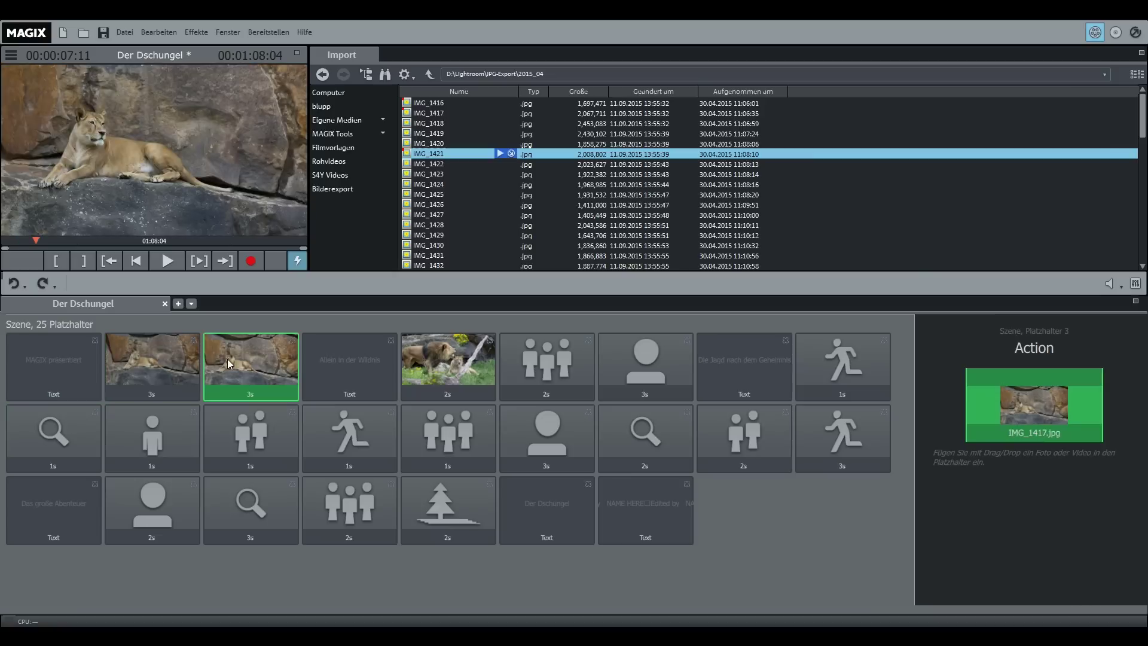
Step: Replace the photo in scene placeholder 3 with IMG_1426
click(293, 342)
click(435, 205)
drag(436, 205, 248, 376)
Step: Play the jungle film from the first text placeholder to check the opening scenes, and stop playback
click(62, 364)
click(168, 260)
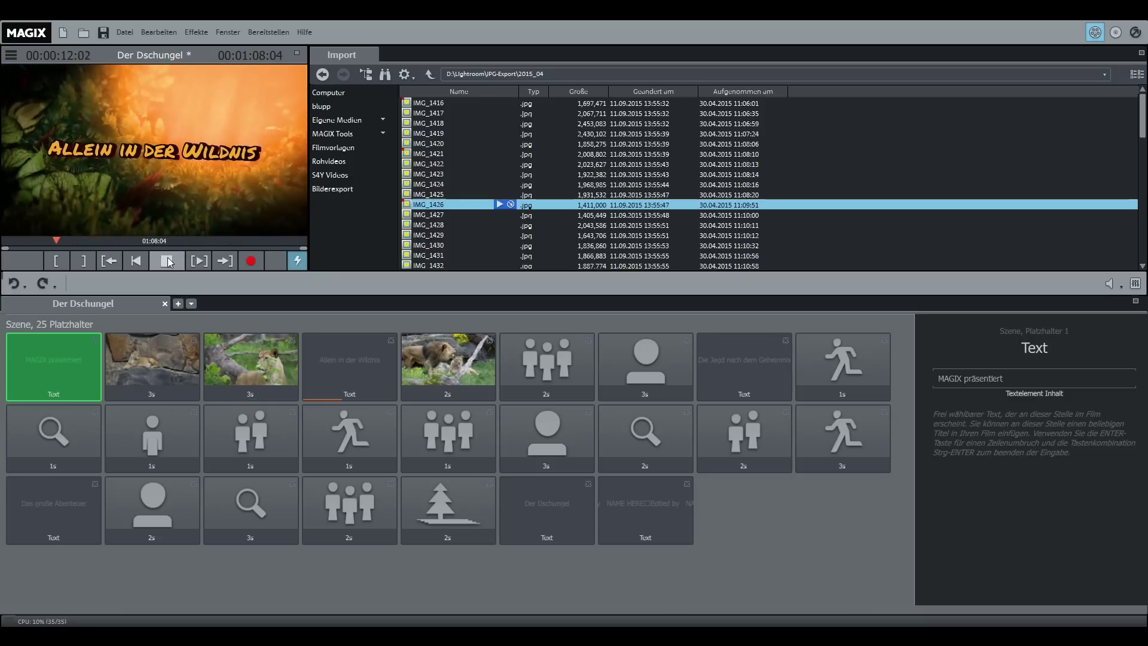
click(167, 261)
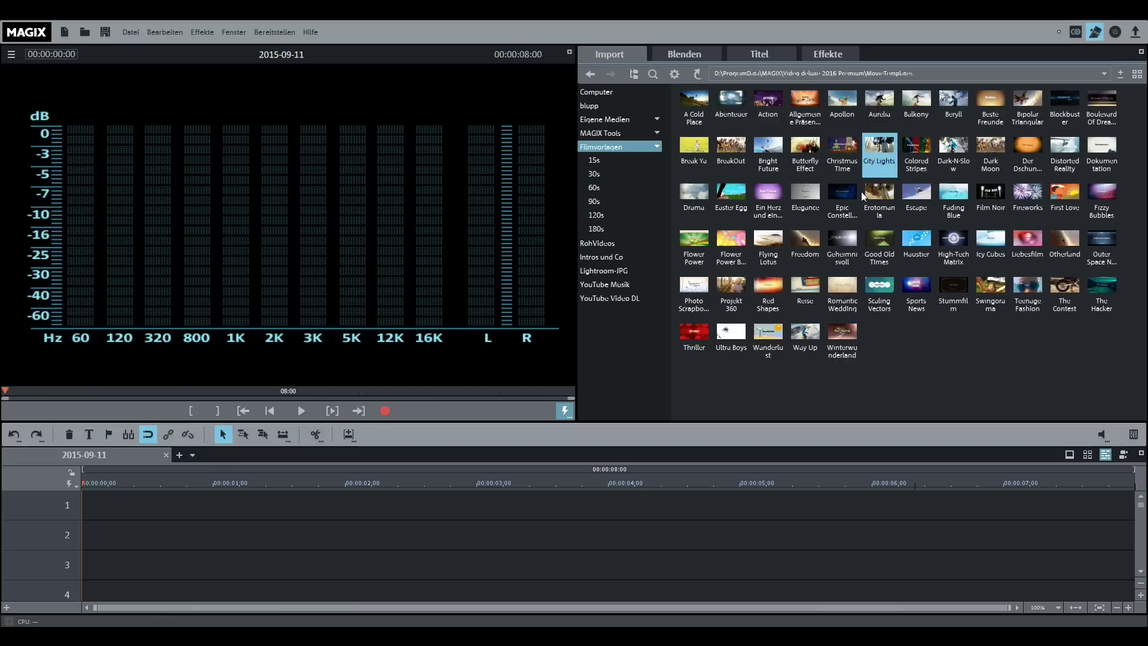
Step: Browse the film templates by length, comparing the duration categories from 15s to 180s
click(594, 159)
key(Left)
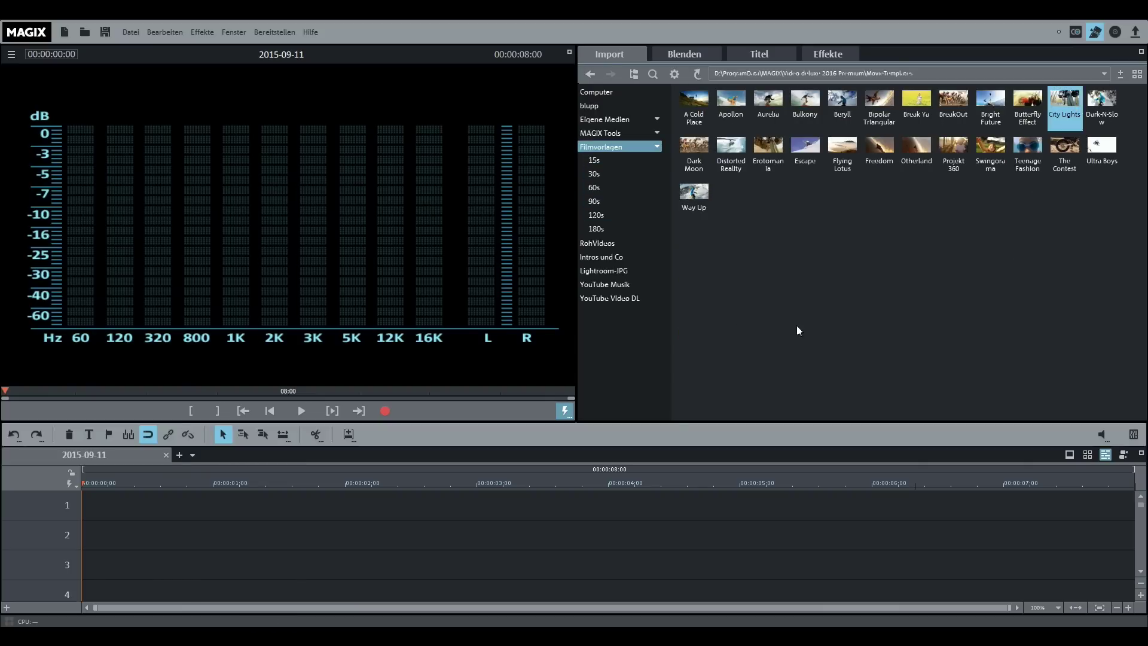
click(594, 201)
key(Left)
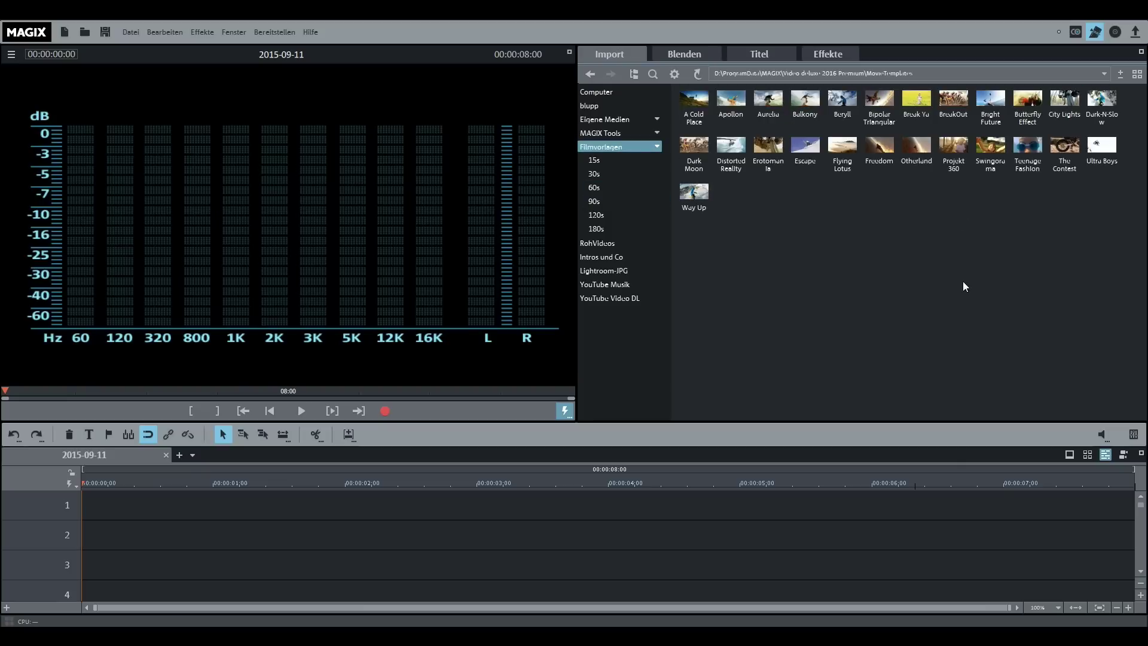
click(1060, 110)
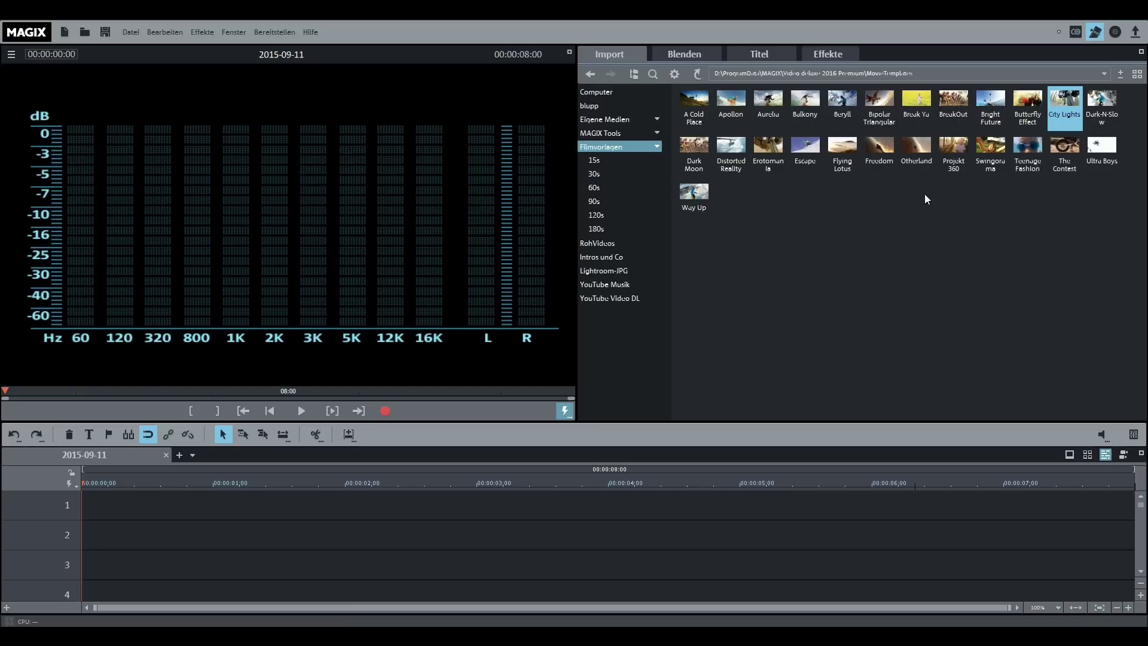
click(611, 220)
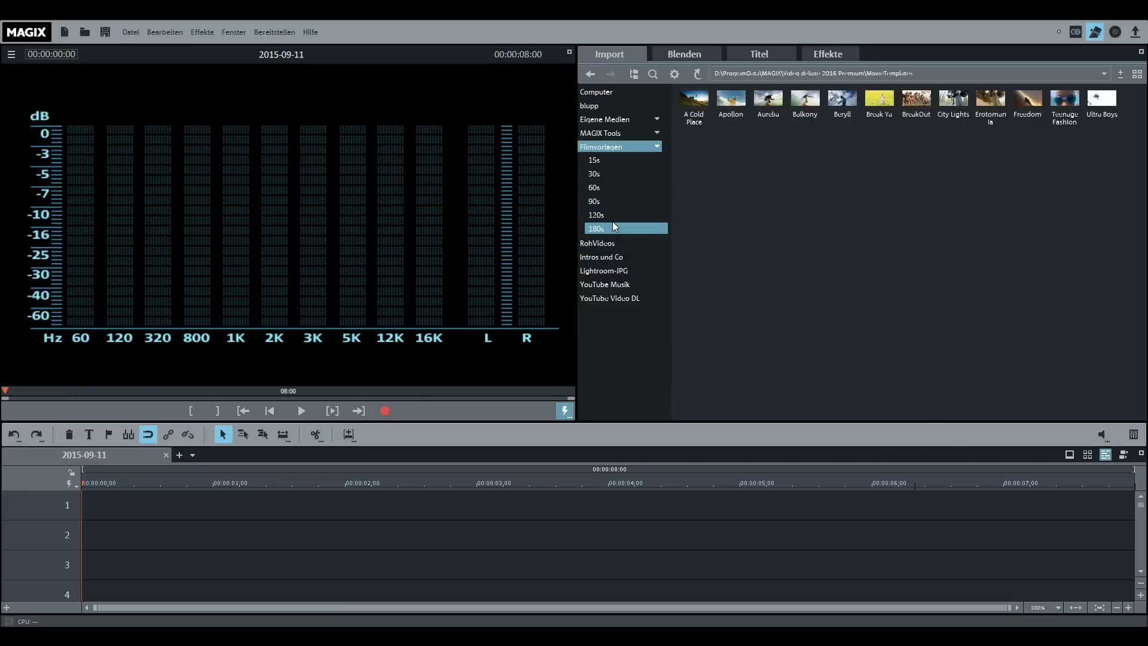
click(605, 230)
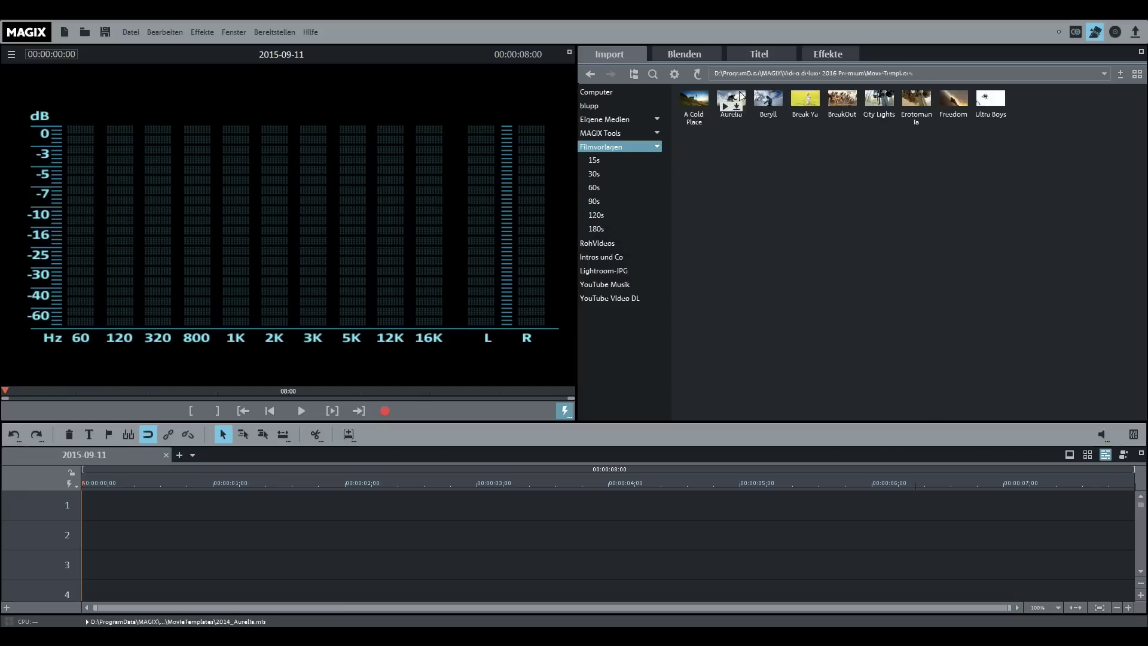
click(629, 202)
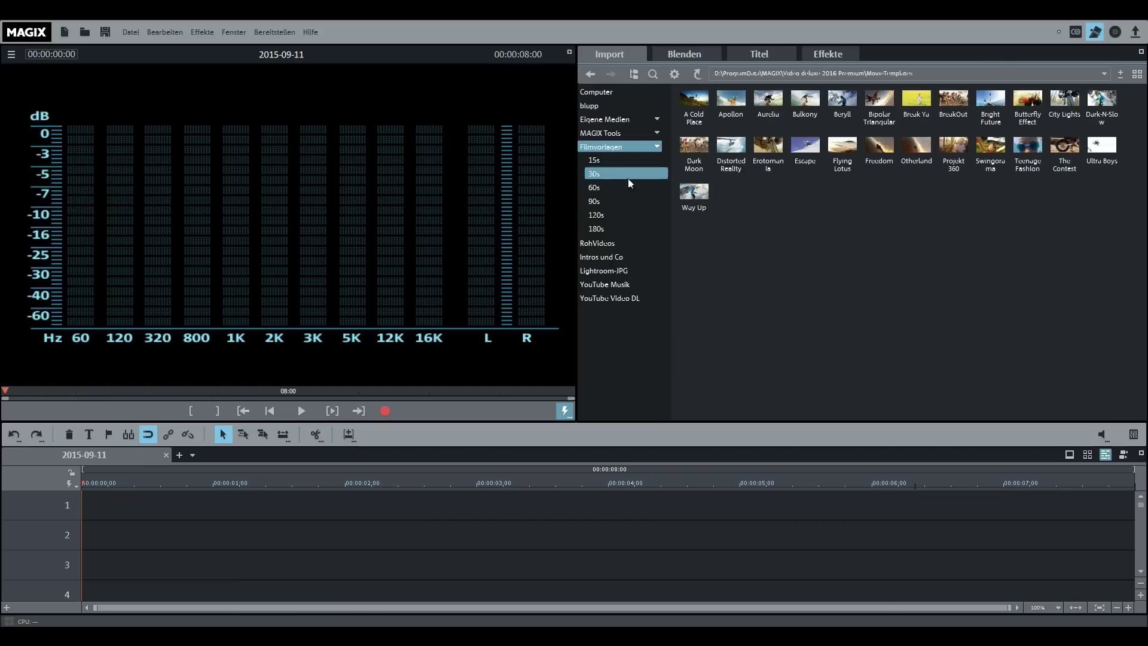
click(604, 173)
click(596, 174)
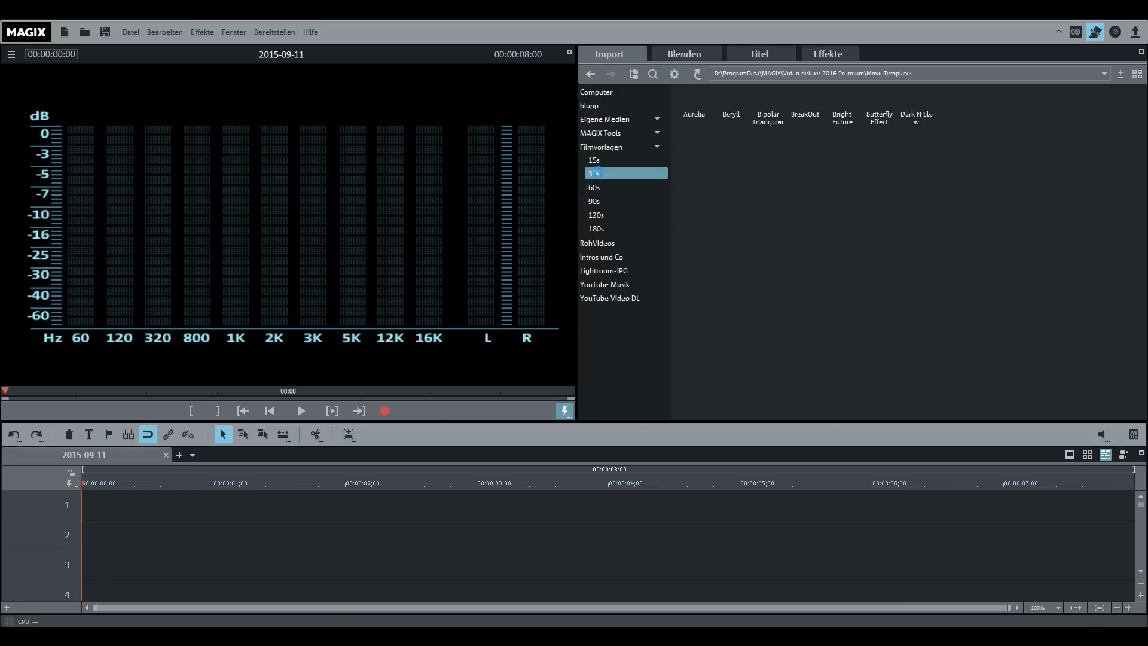
click(601, 185)
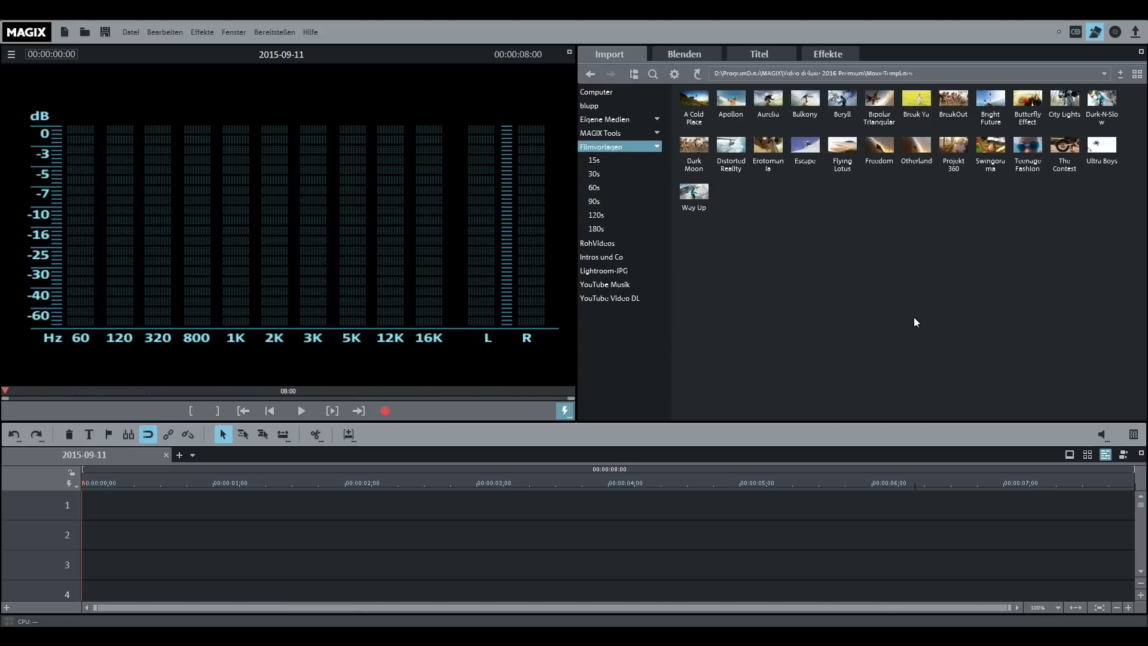
Step: Open the "Projekt 360" film template and enter "Bluppys Wildshow" as intro title and "Blablabla outro" as outro title
double_click(951, 147)
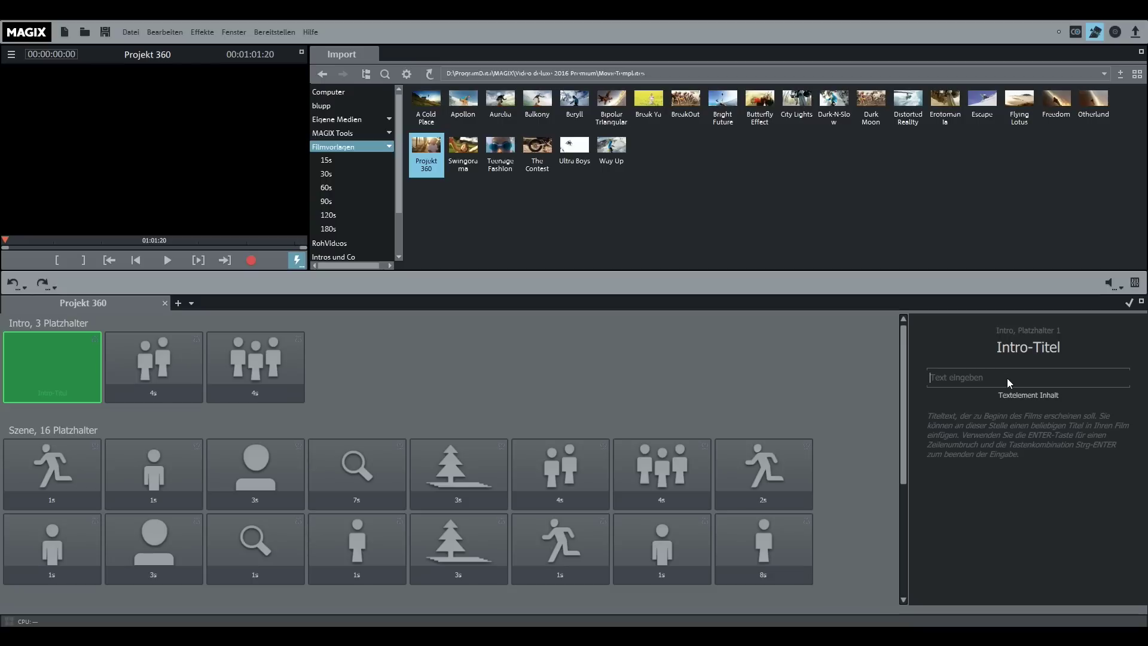
text(Bluppys Wildshow)
scroll(744, 390, down, 3)
click(73, 466)
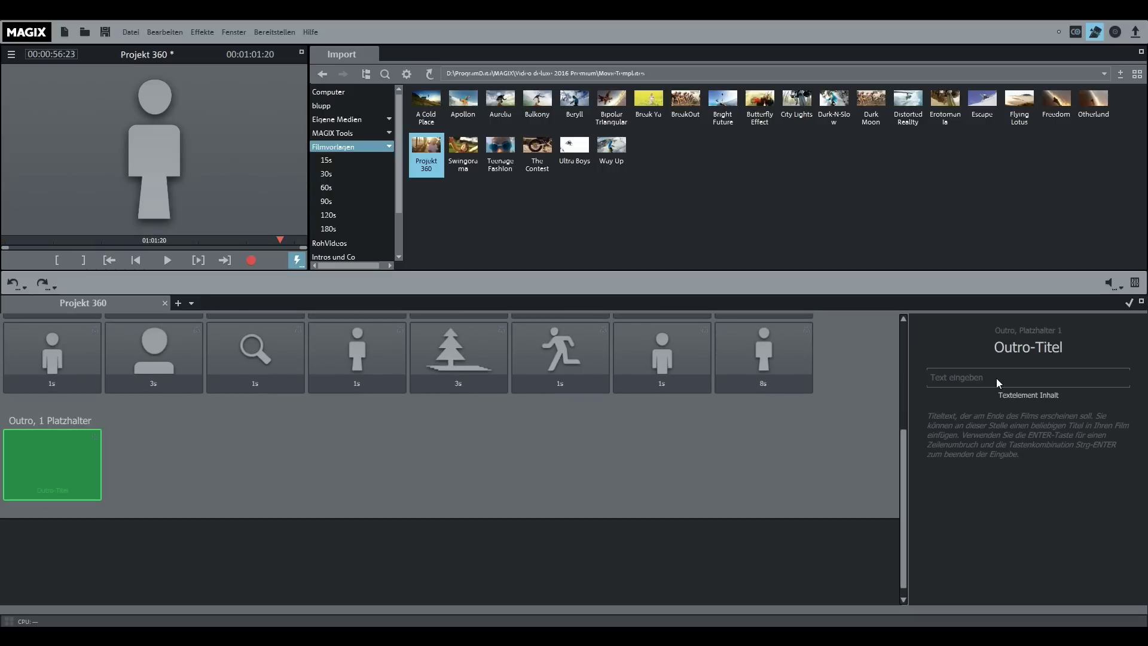
text(Blablabla outro)
scroll(763, 448, up, 4)
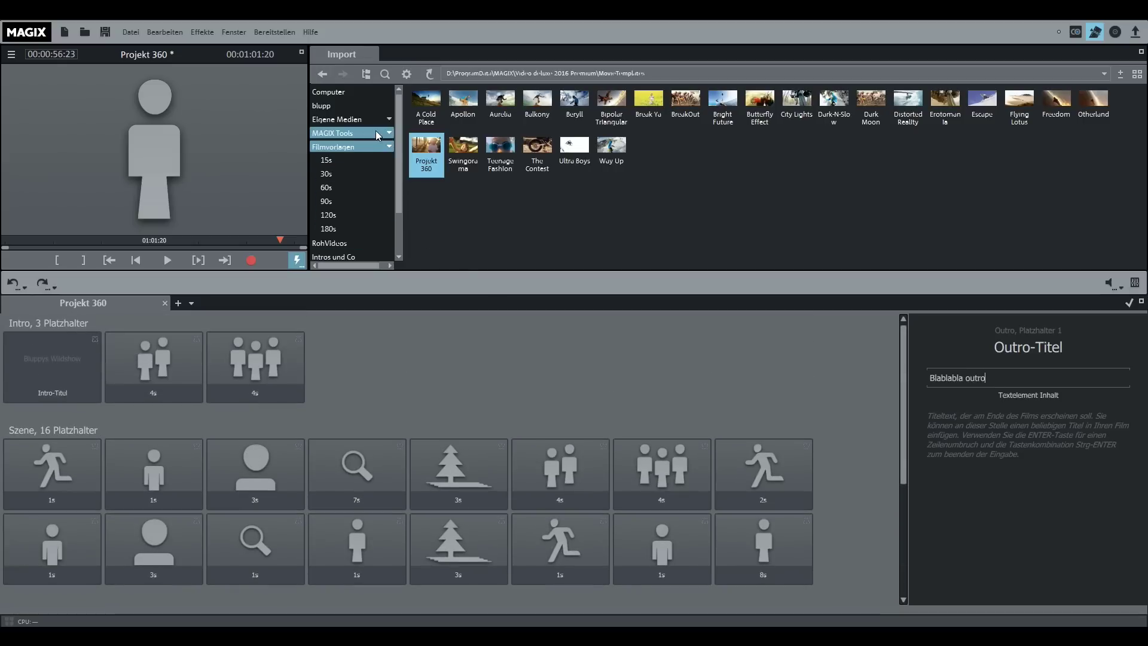
Step: Show the photos of the Lightroom-JPG folder 2015_04 in the media browser
click(388, 147)
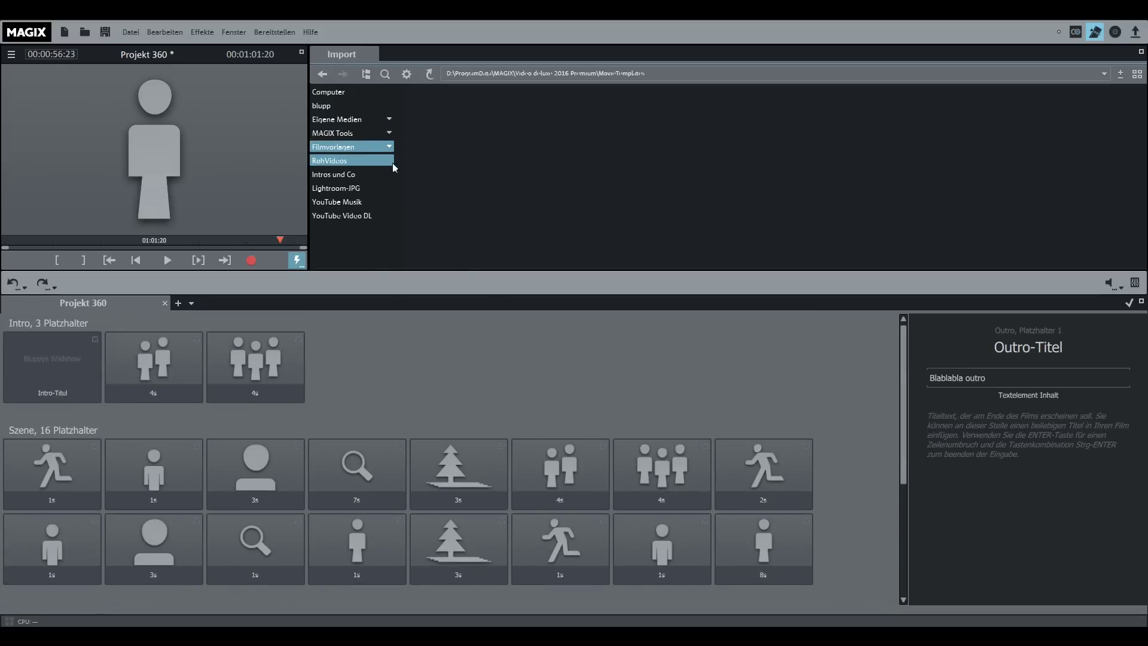
click(350, 202)
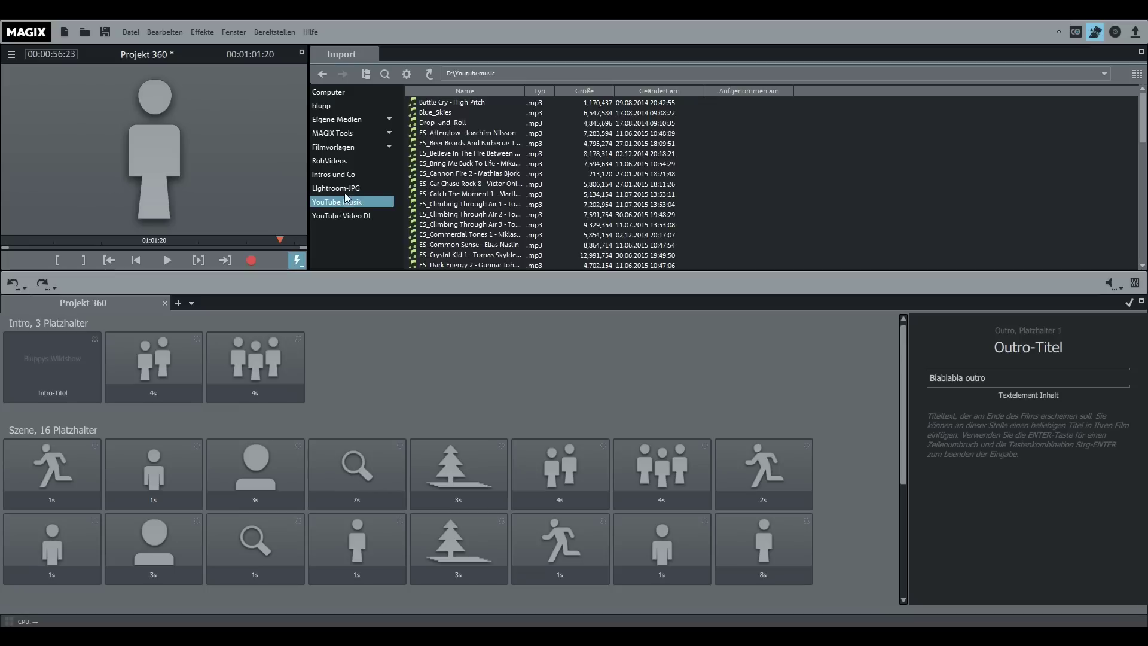
click(347, 189)
Step: Place IMG_1418 in the third intro placeholder and remove it again
drag(439, 126, 244, 364)
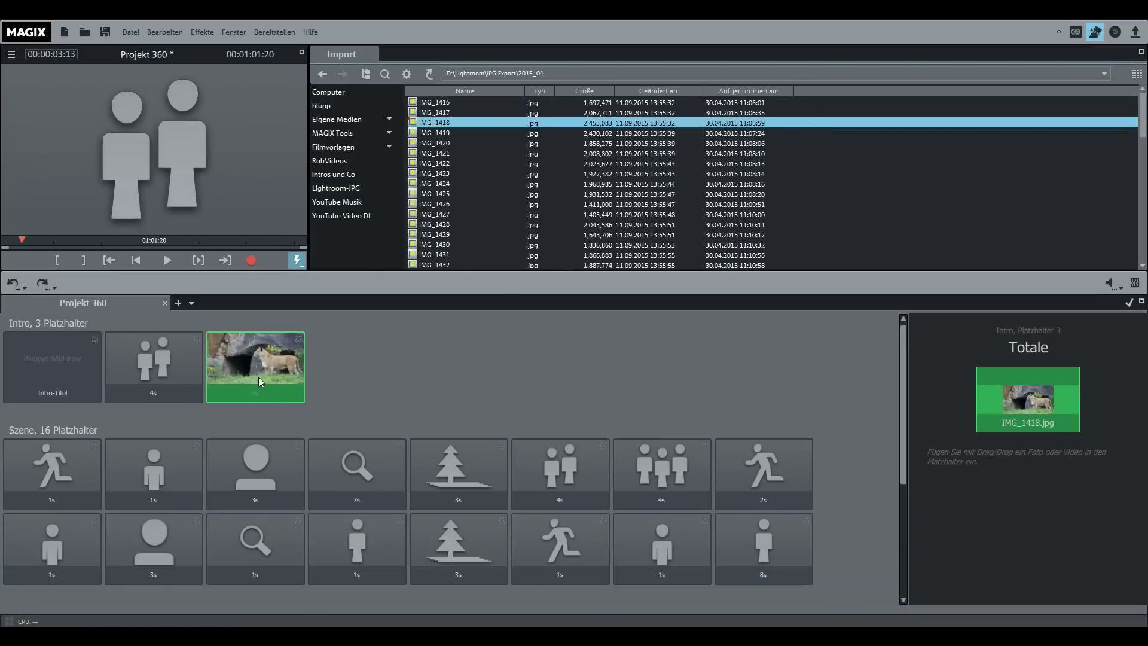
click(298, 340)
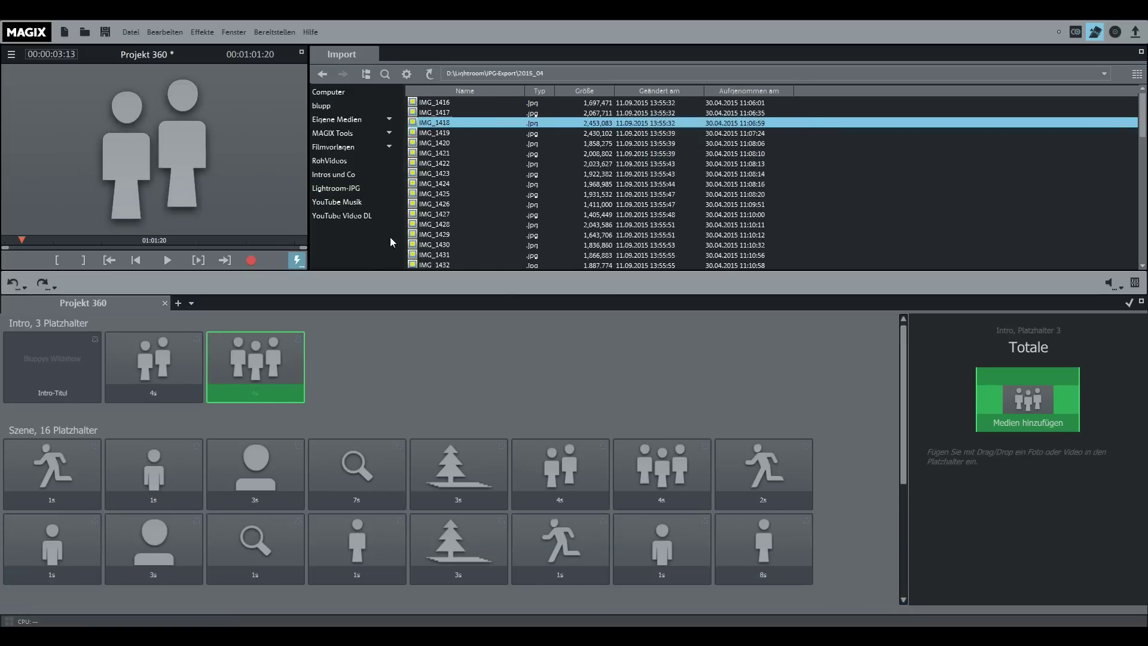
Step: Fill the intro and scene placeholders at once with all photos of the 2015_04 folder and play the film
click(440, 113)
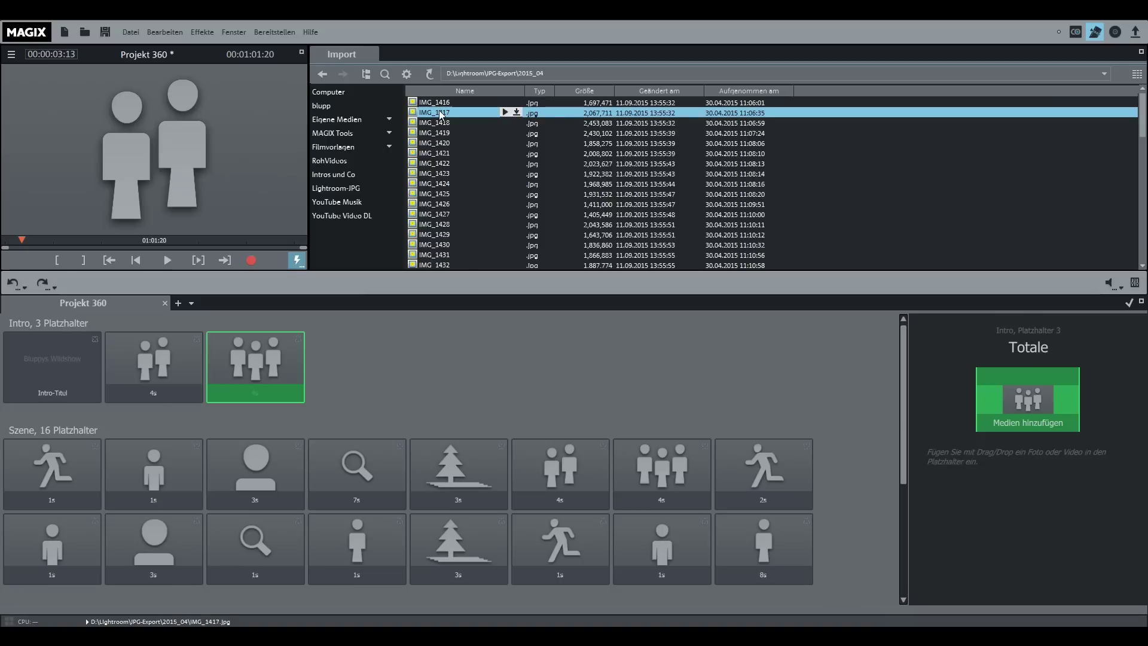
key(ctrl+a)
drag(439, 195, 519, 555)
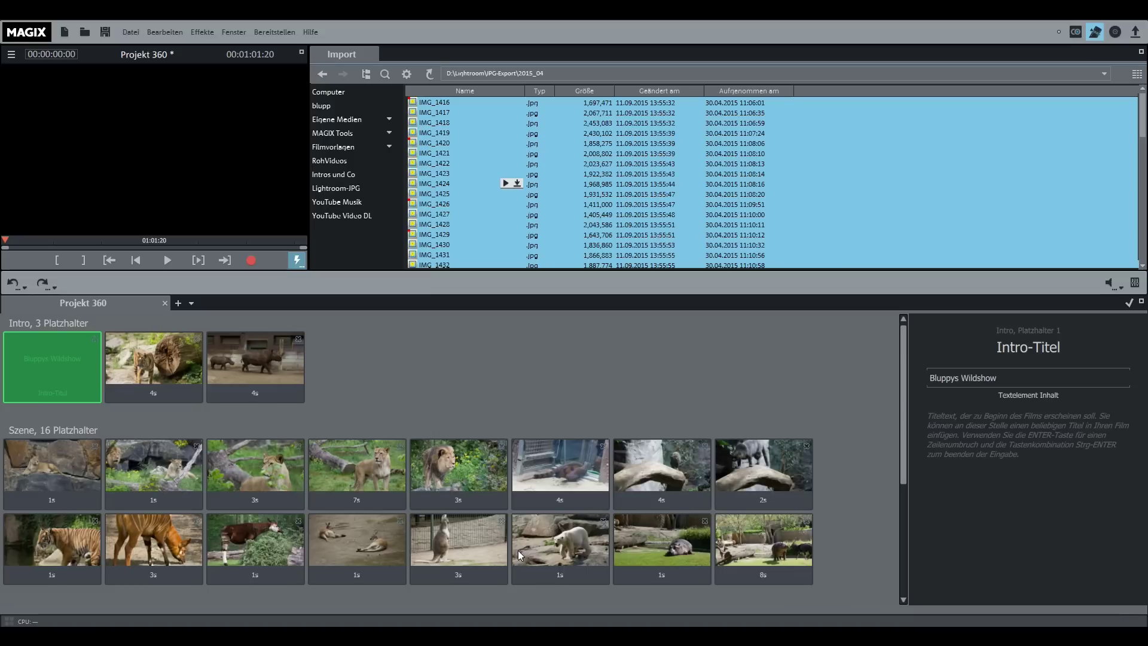
click(167, 261)
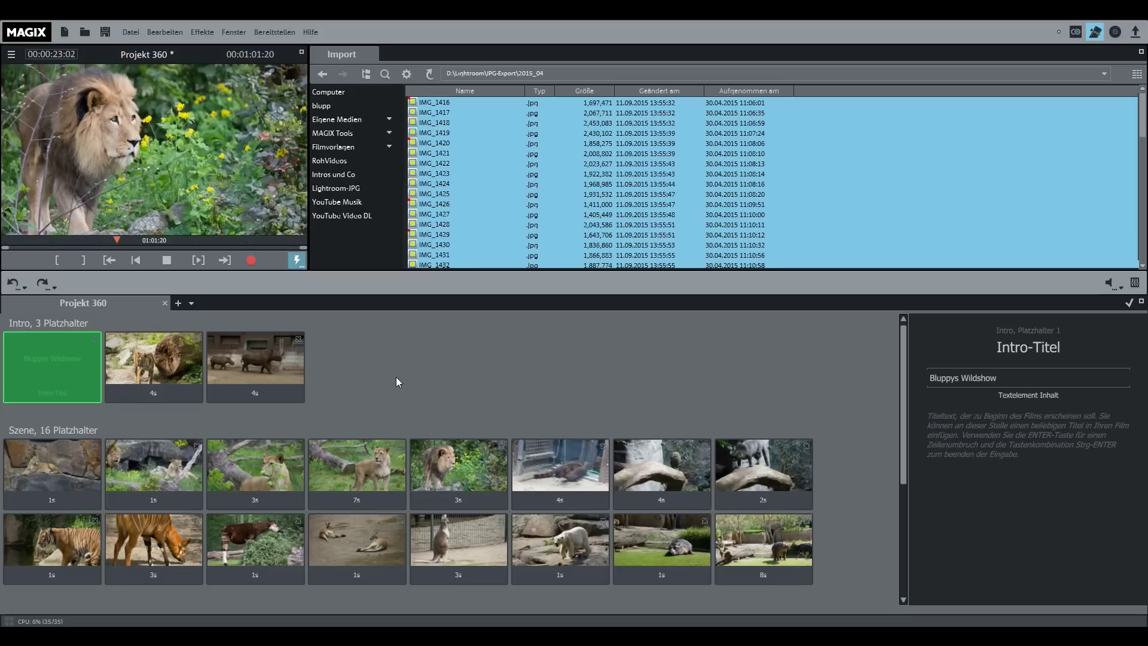
Step: Stop playback and place the video 2015-09-06_122733298 from the RohVideos folder in the fourth scene placeholder
click(167, 260)
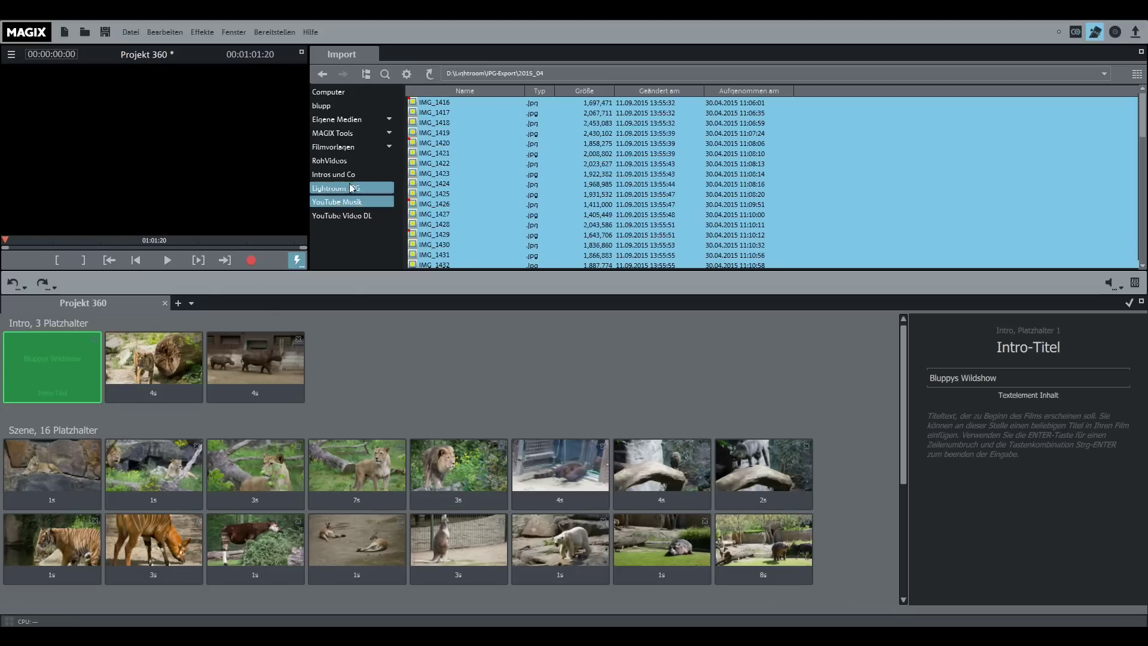
click(331, 160)
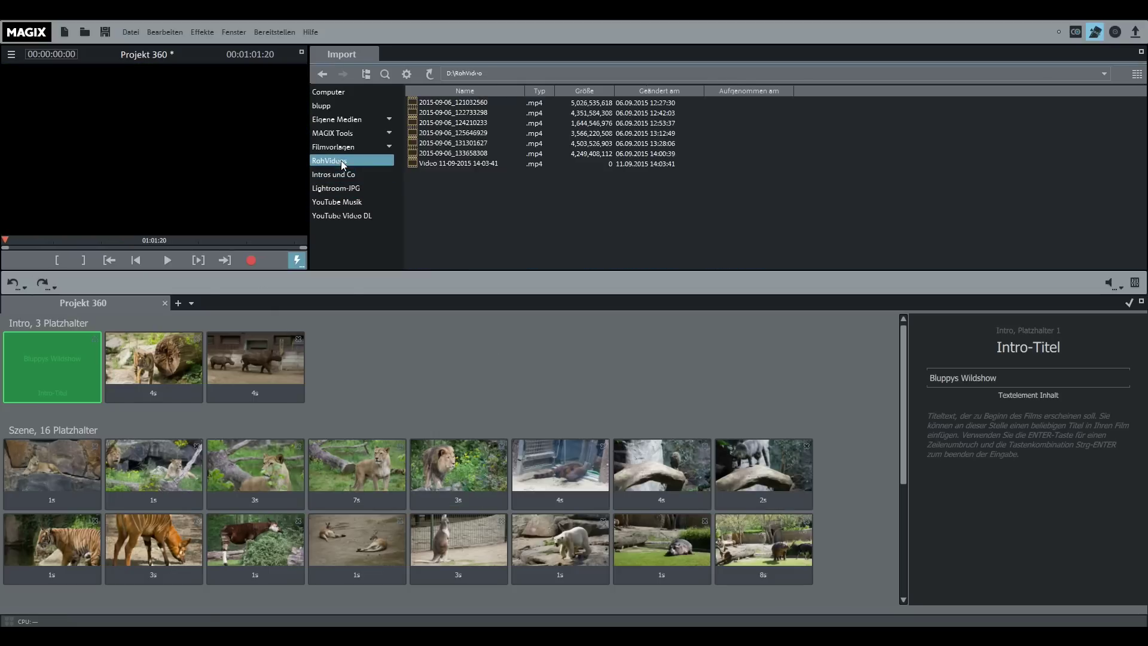
click(445, 113)
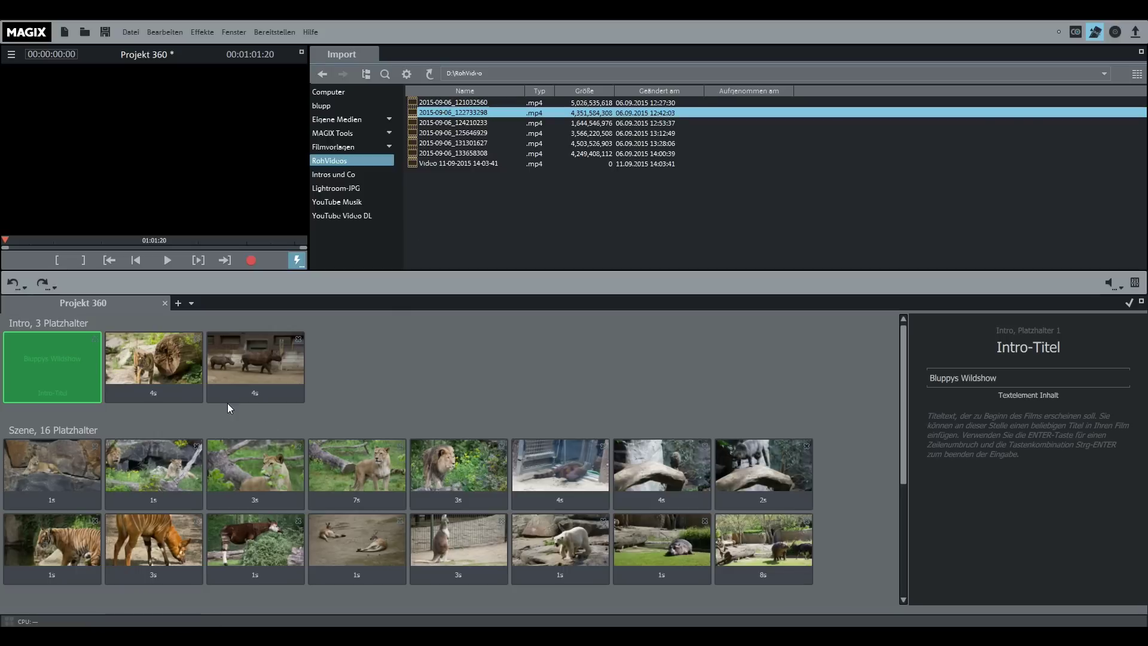
drag(454, 114, 386, 454)
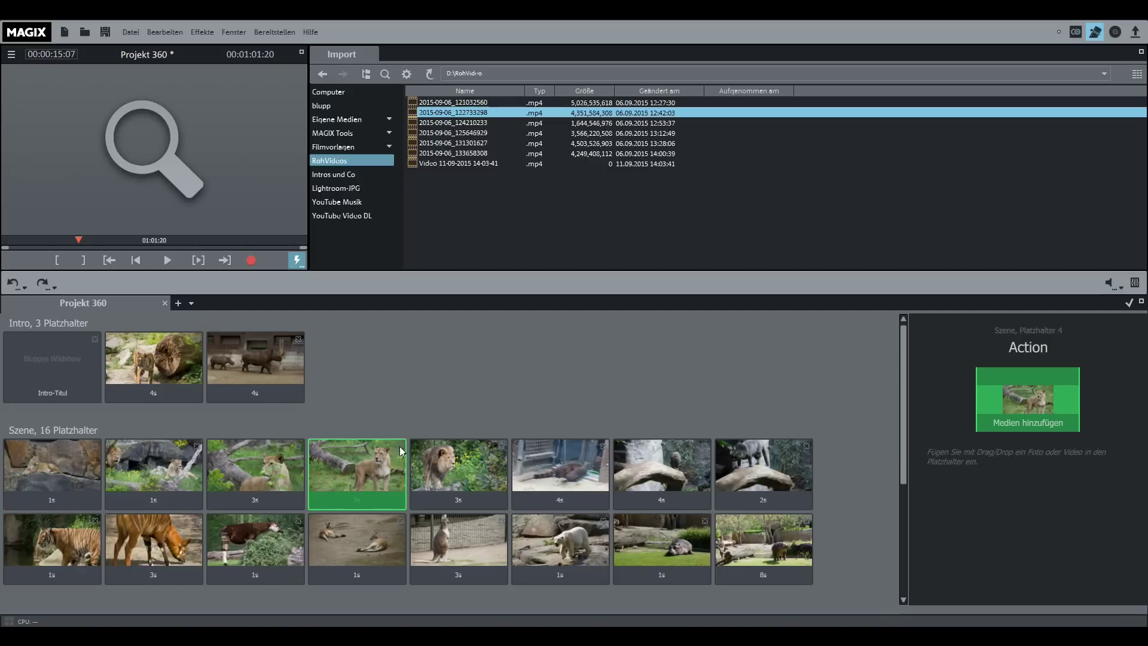
drag(455, 112, 366, 470)
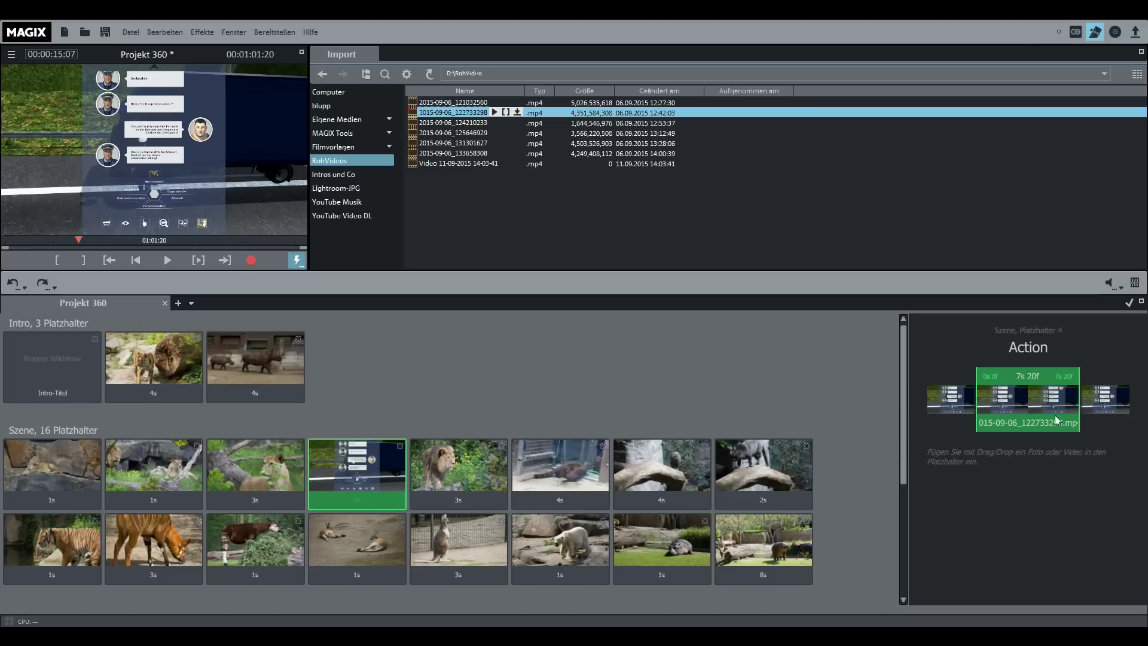
Step: Shift the excerpt of the video in scene placeholder 4 to start at about 76 s and play the film from just before it
drag(1015, 405, 1081, 406)
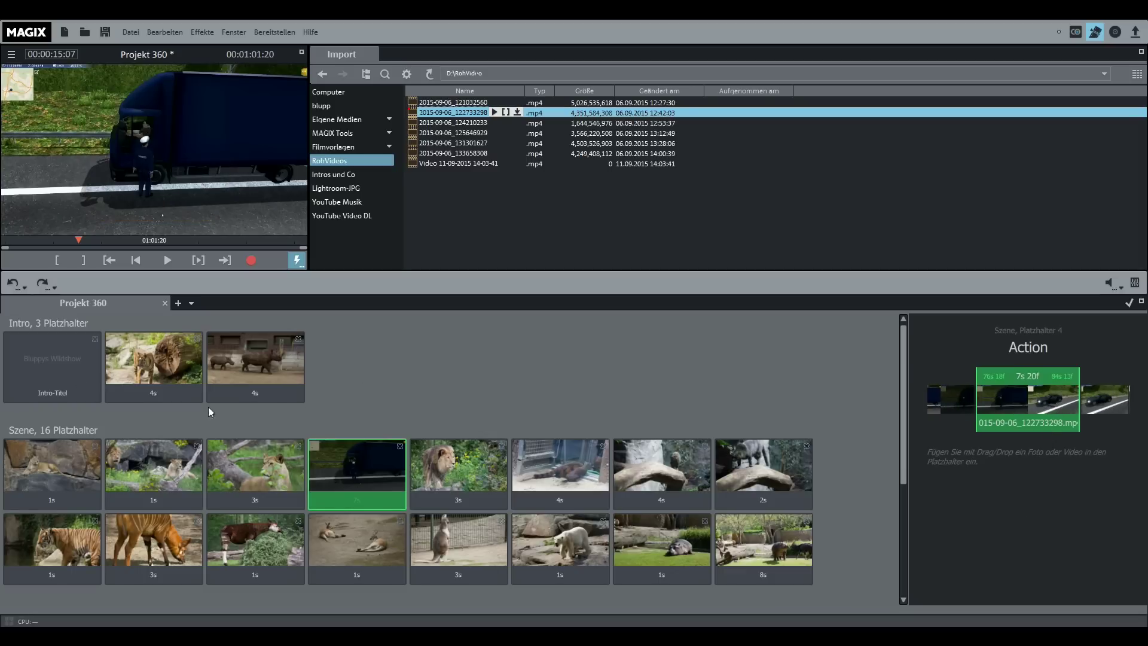
click(76, 244)
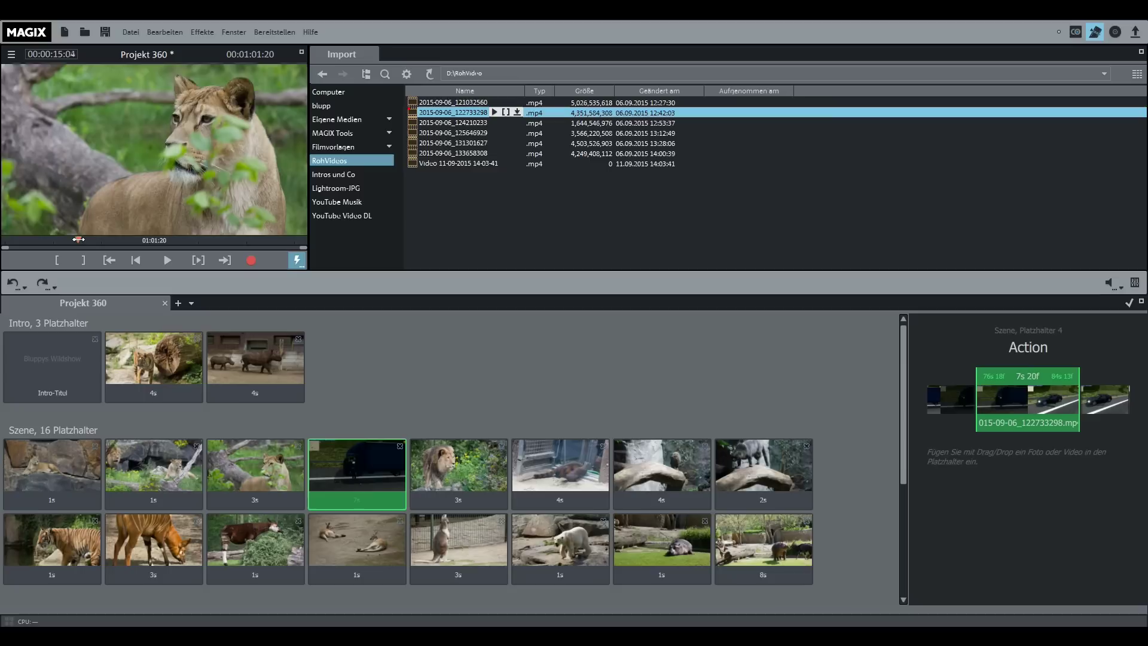
click(167, 260)
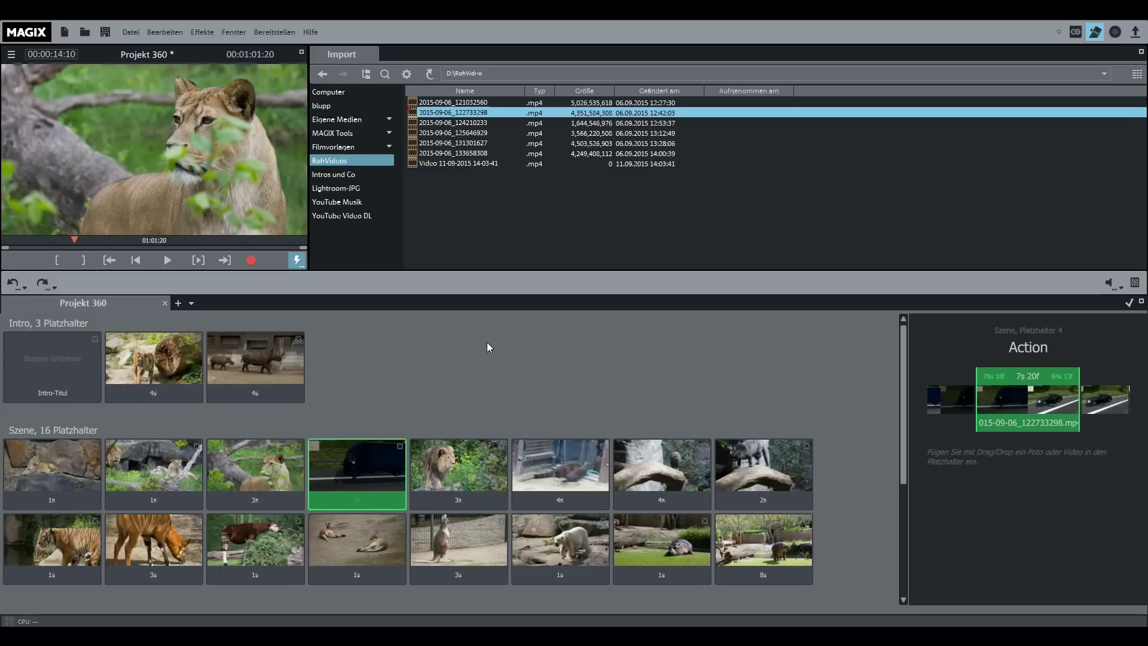
Step: Release the template film for full editing in the timeline
click(1130, 305)
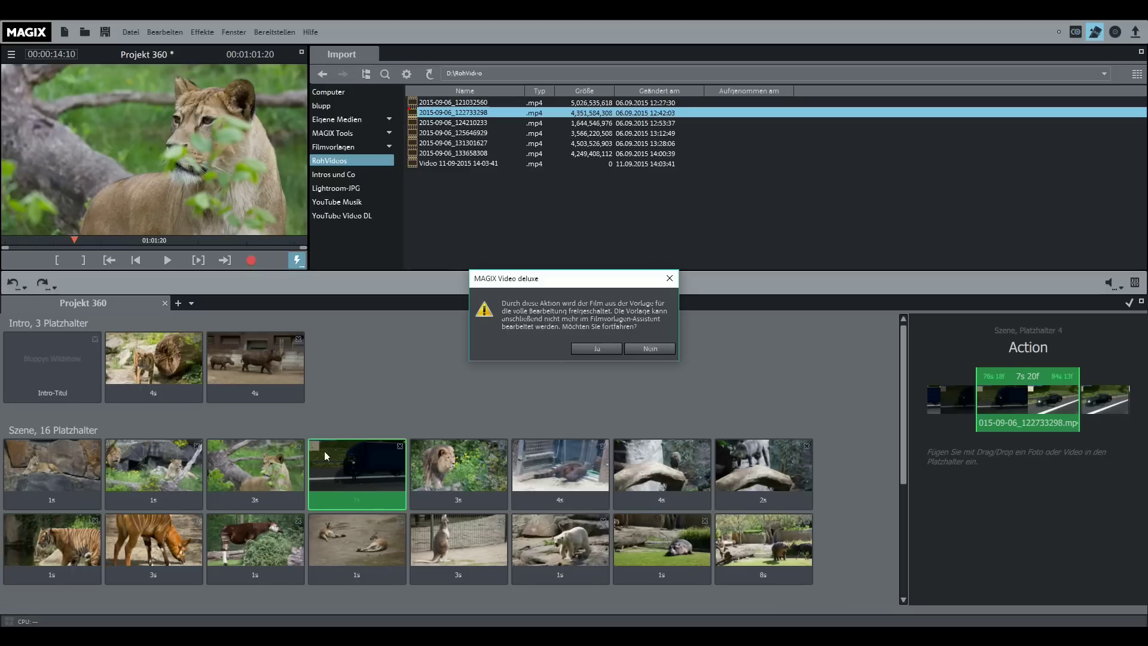
click(592, 350)
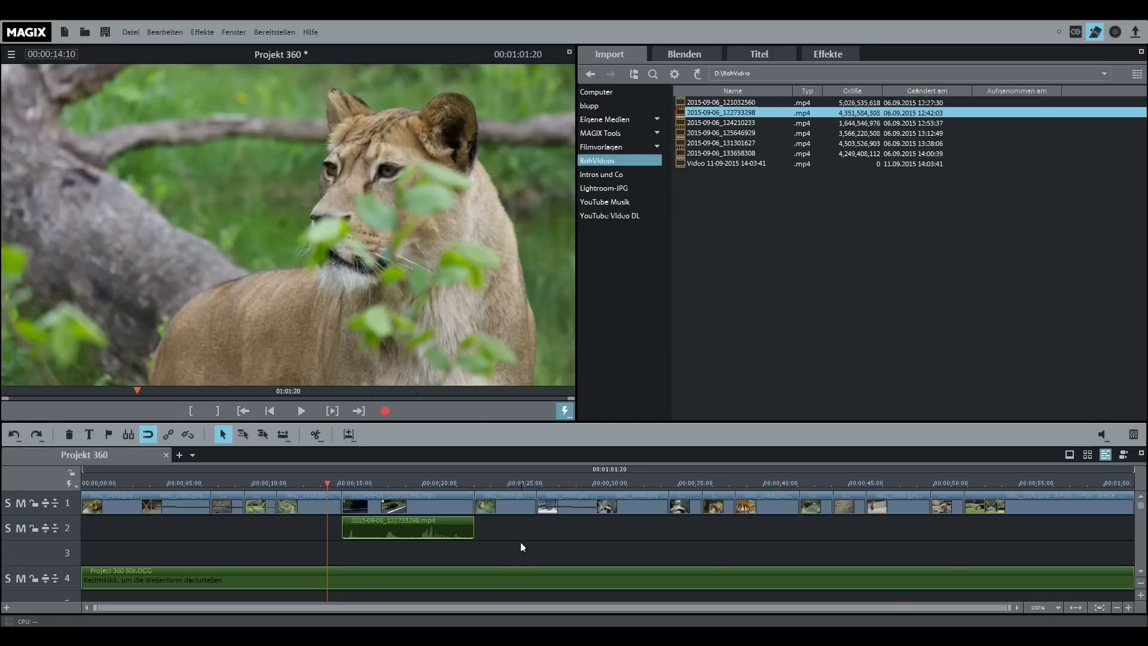
scroll(522, 534, down, 1)
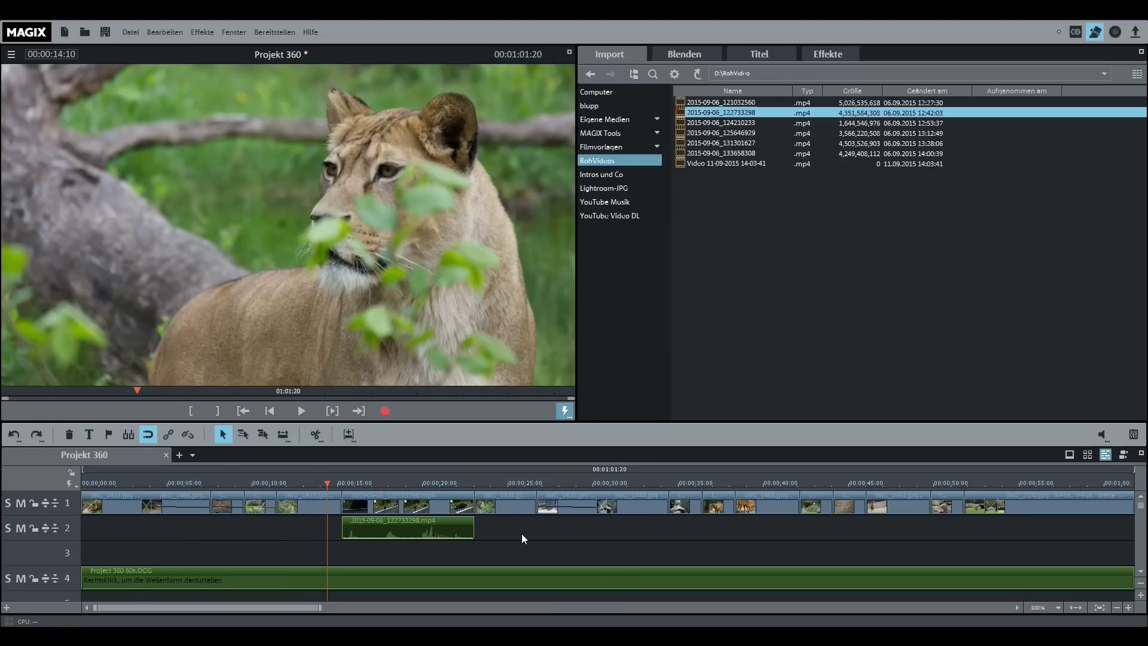
scroll(522, 533, up, 1)
Step: Preview the film at 00:00:16:10 and inspect the inserted video clip with its audio on tracks 1 and 2
drag(327, 483, 361, 483)
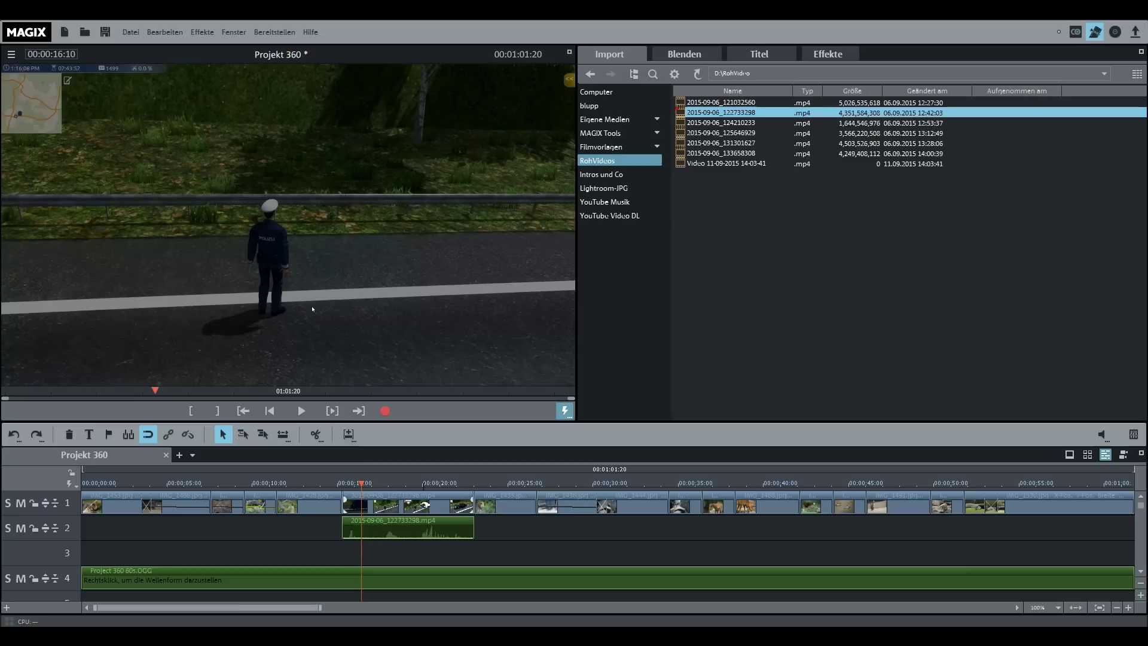
click(402, 532)
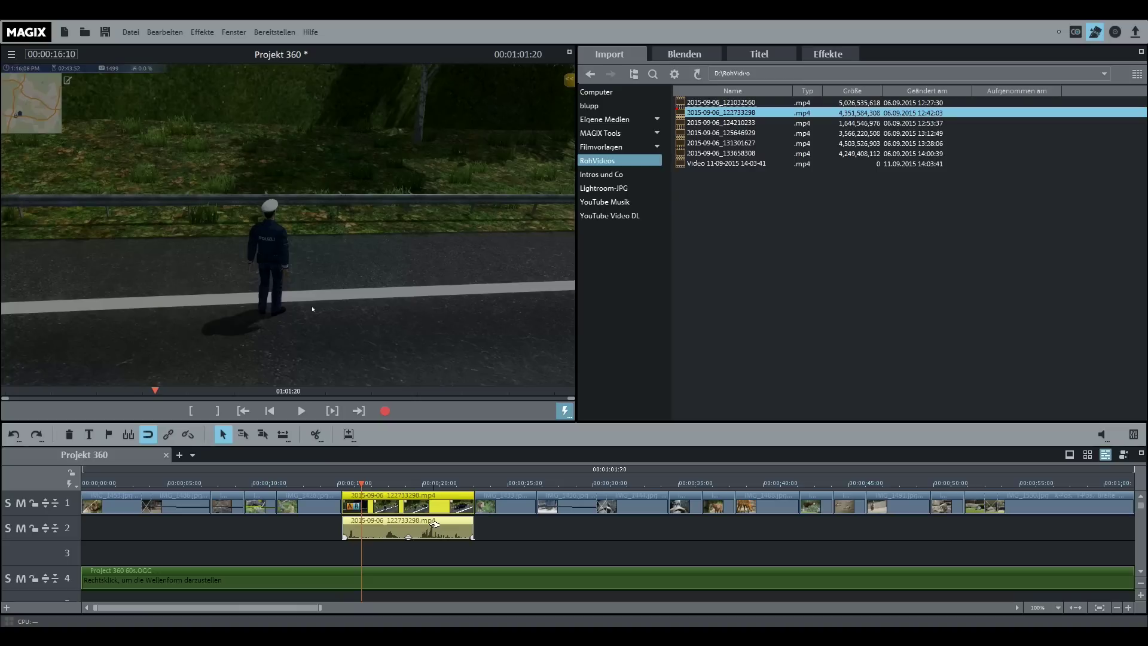
click(507, 537)
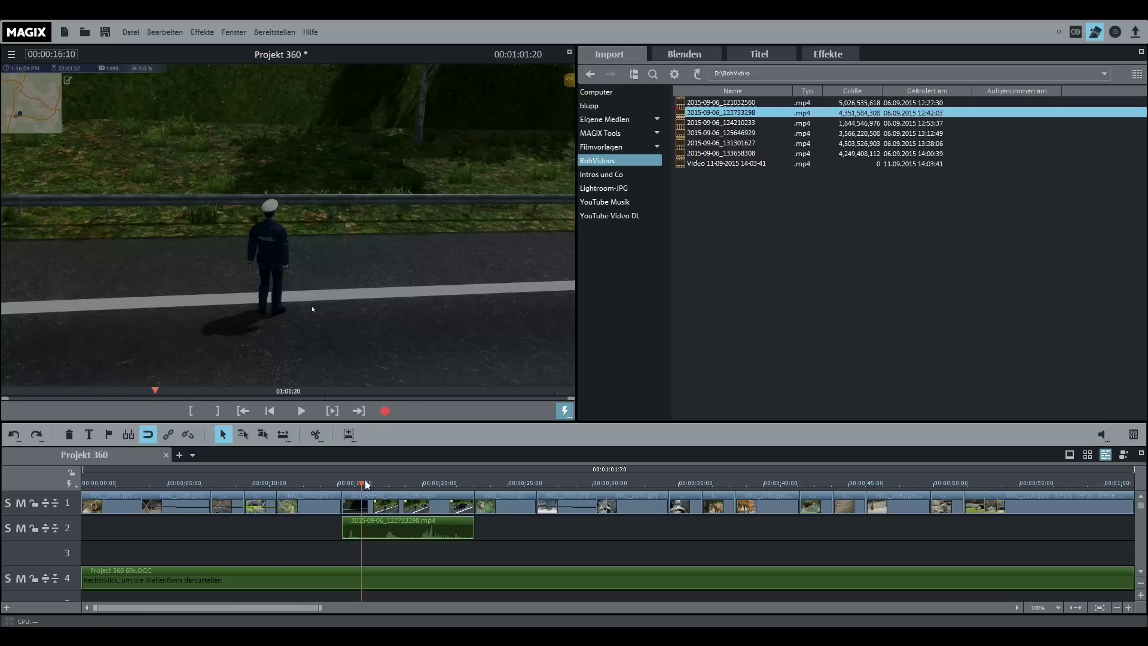
Step: Move the playhead to 00:00:05:21, open the intro title on track 6 for text editing and close it again
drag(367, 484, 180, 483)
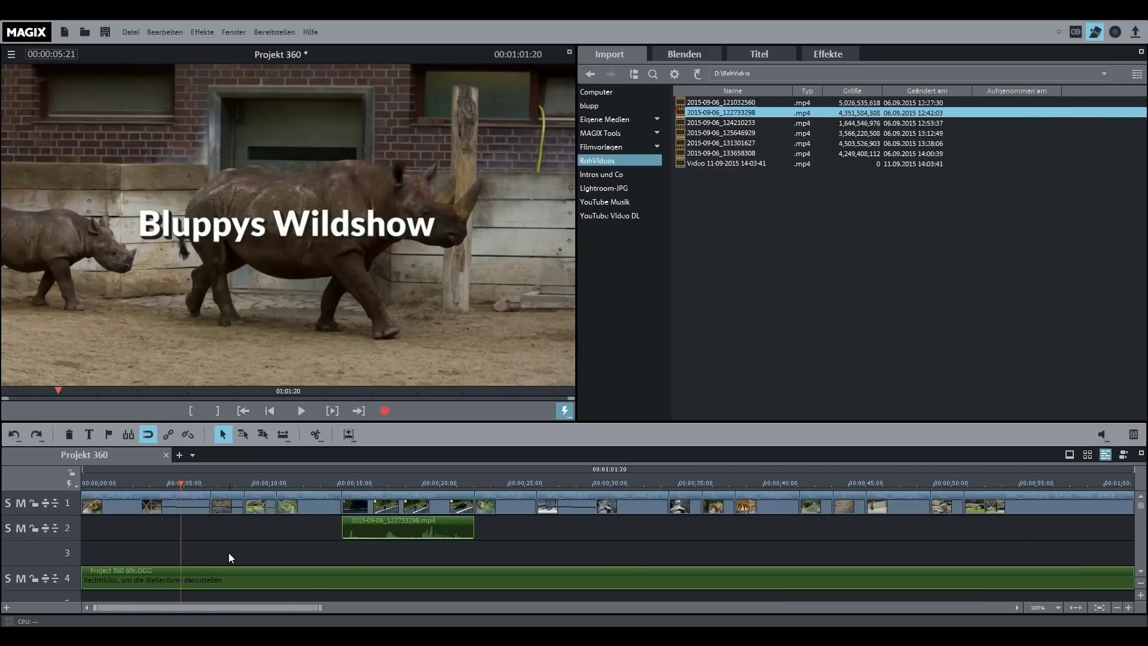
scroll(229, 552, down, 2)
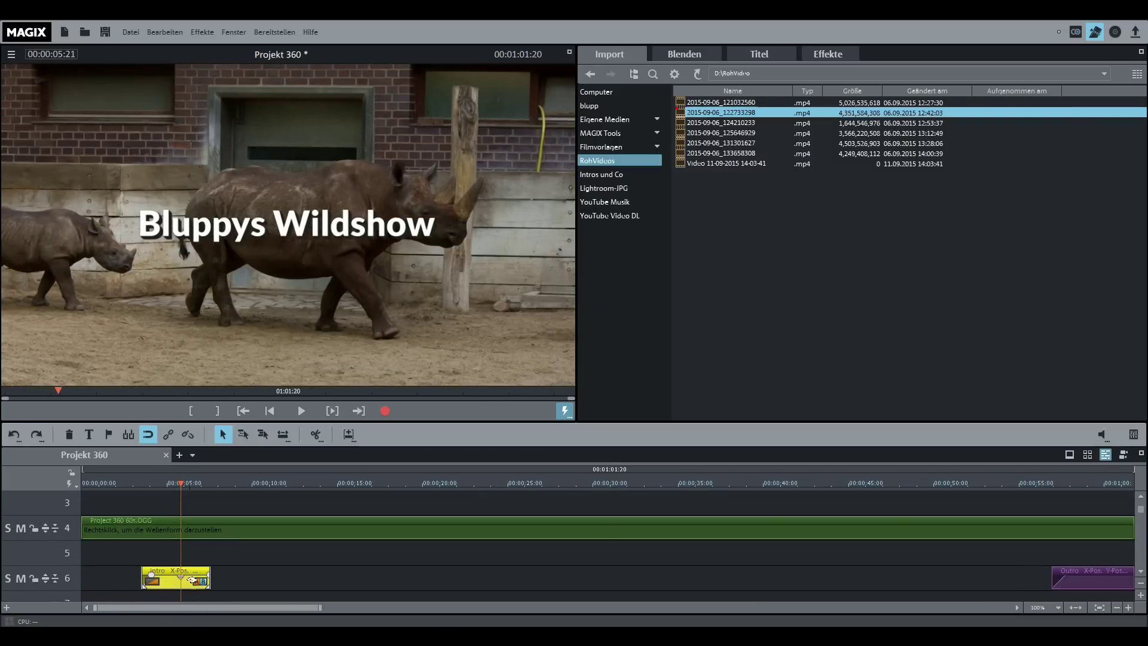
click(197, 581)
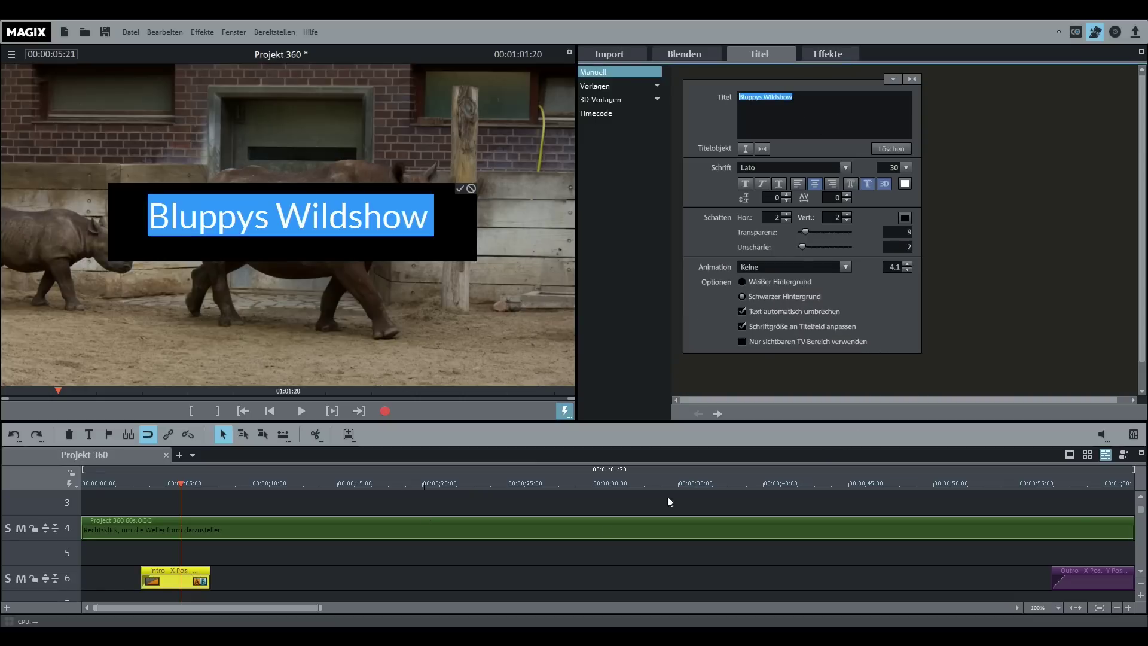
click(366, 574)
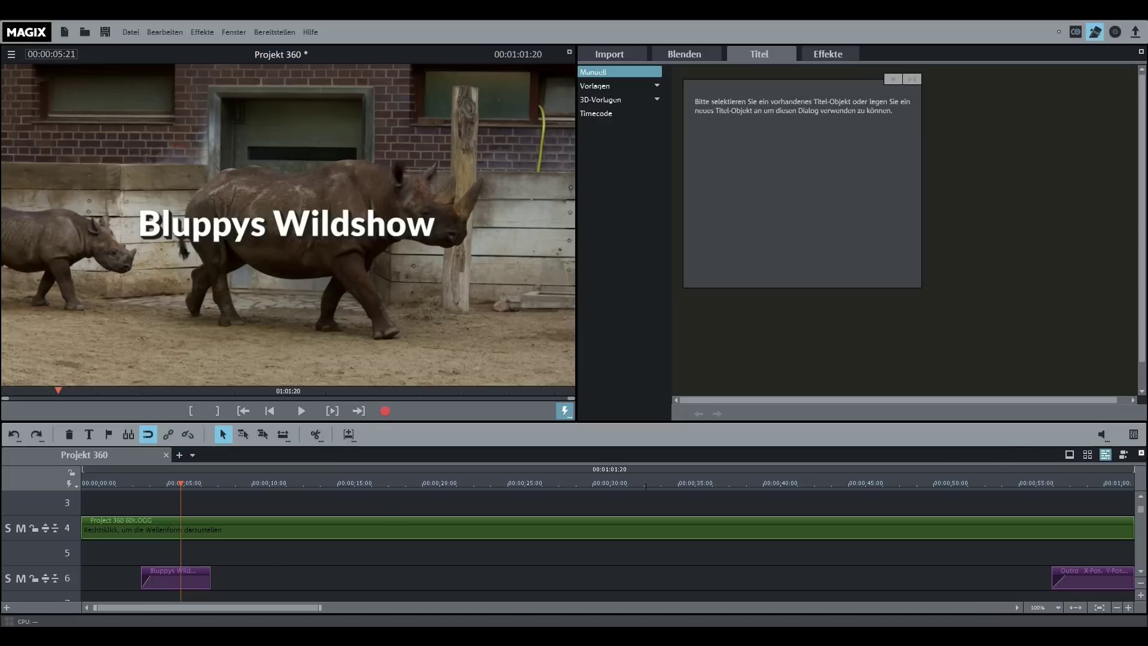
Step: Select photo IMG_1486 on track 1 and look through its video effects and the Testbilder design elements
click(1141, 497)
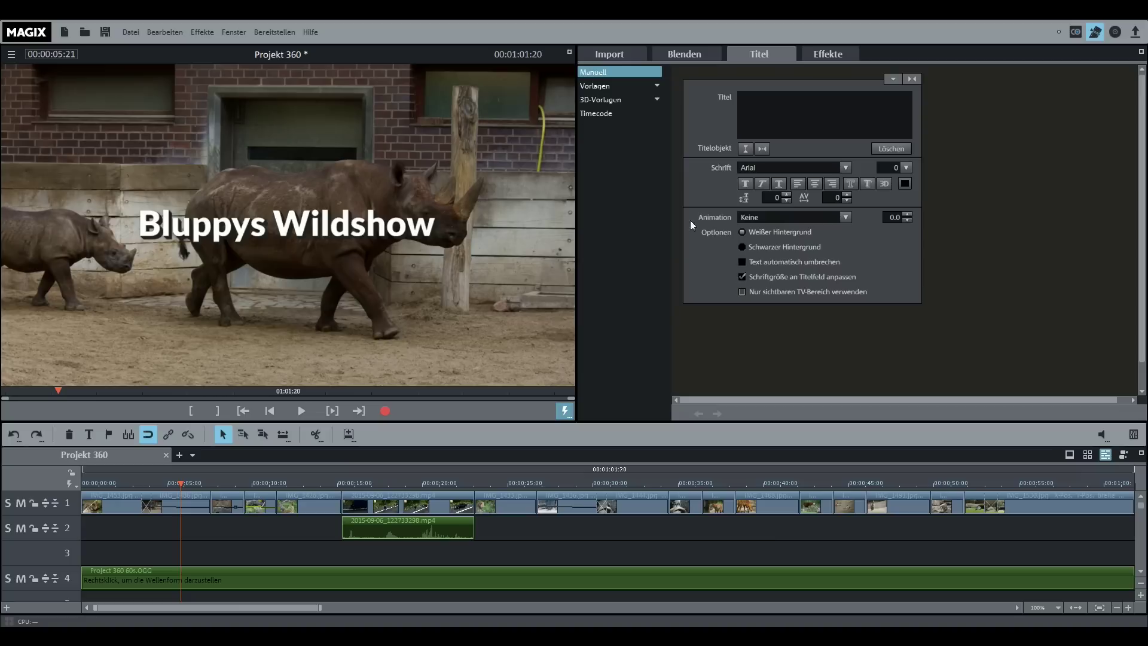
click(187, 499)
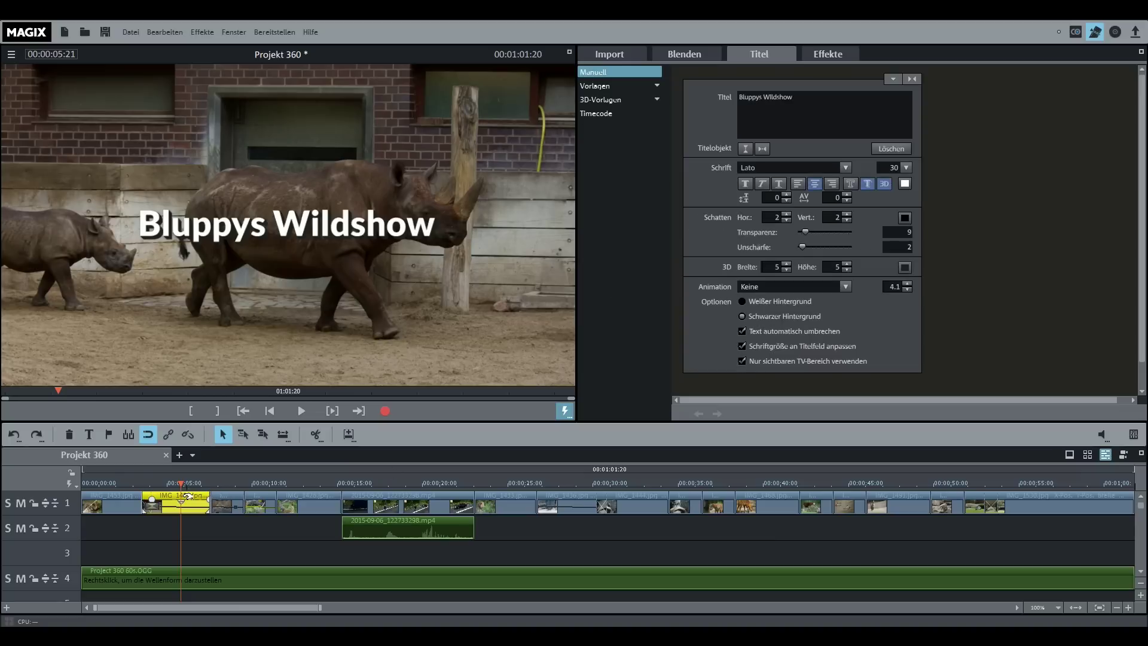
click(826, 54)
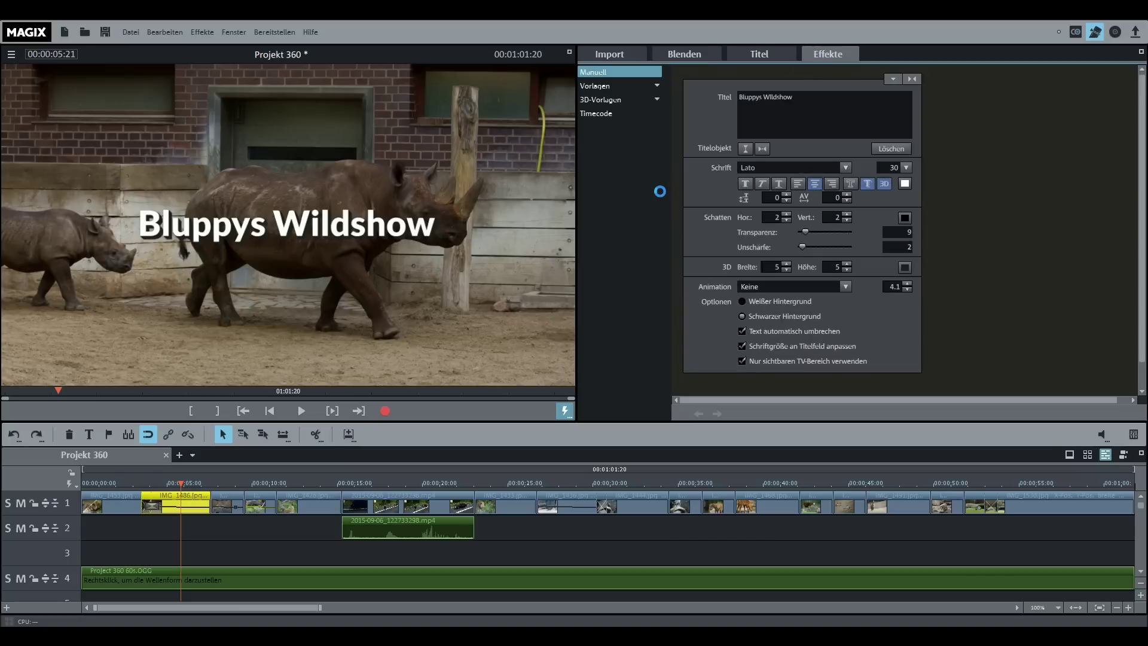
click(628, 86)
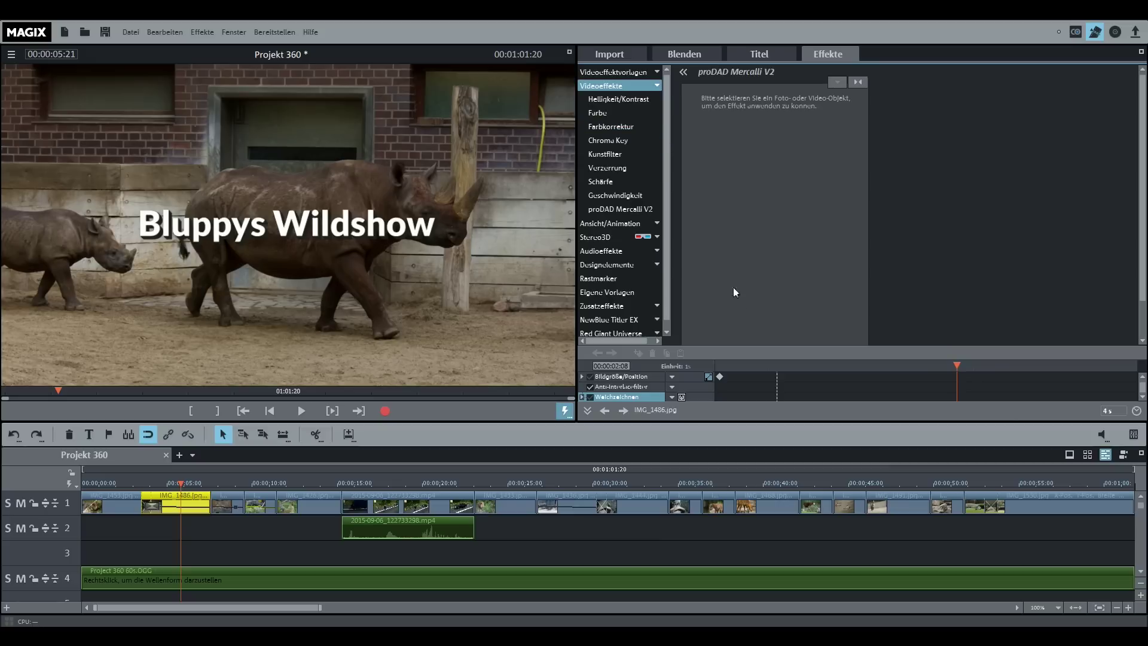
click(1142, 392)
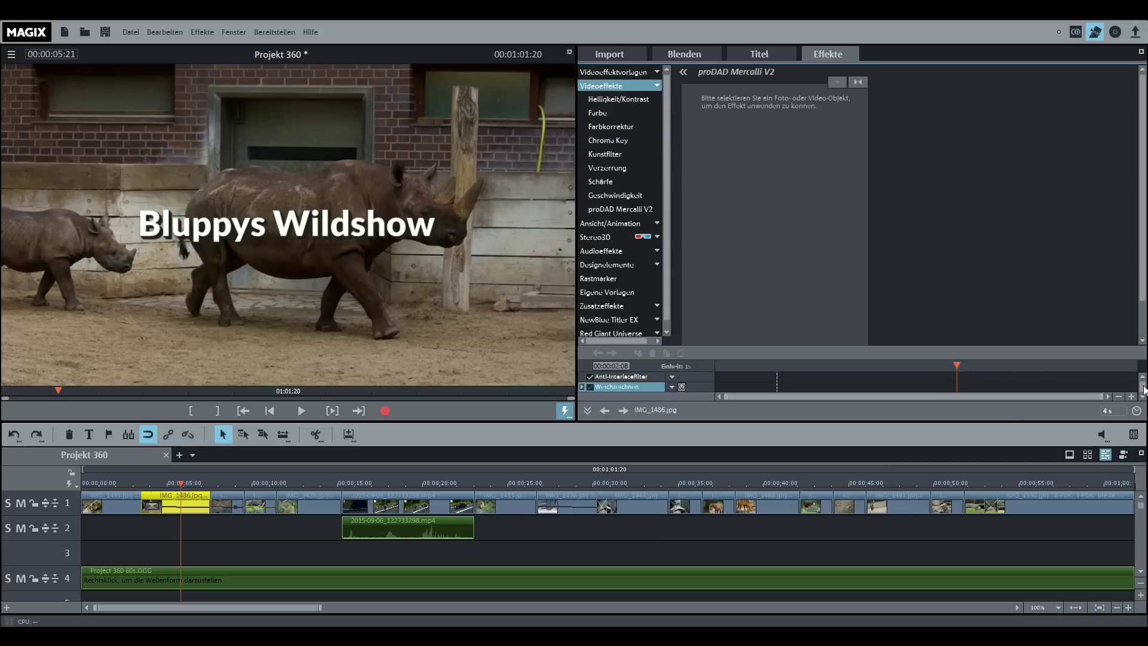
click(1142, 377)
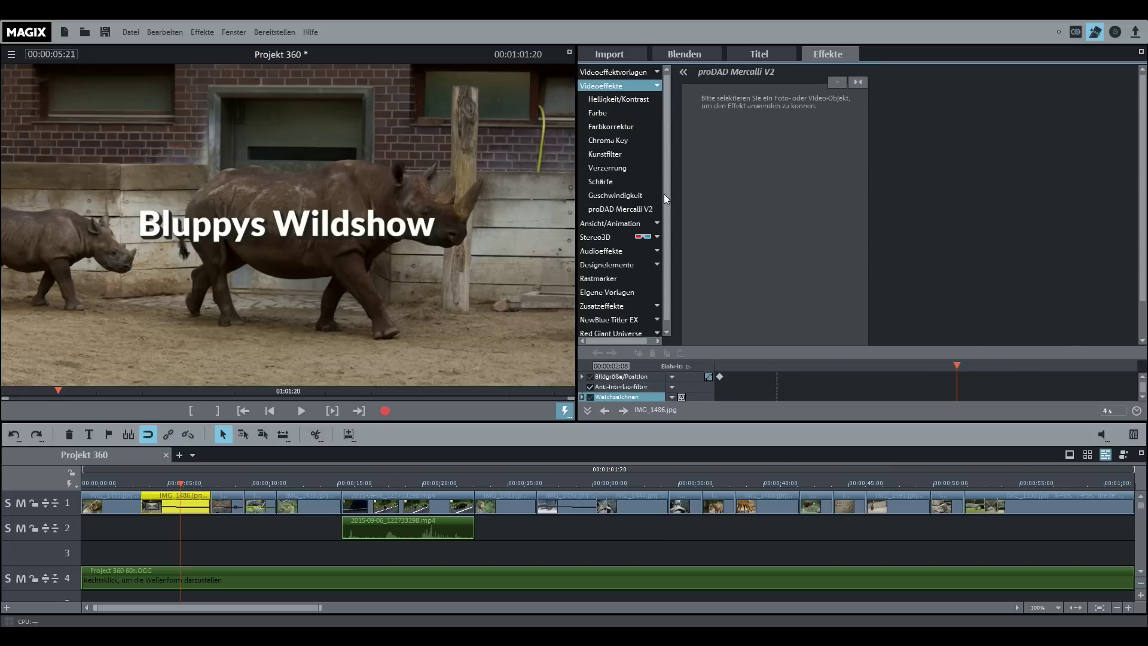
scroll(665, 188, down, 1)
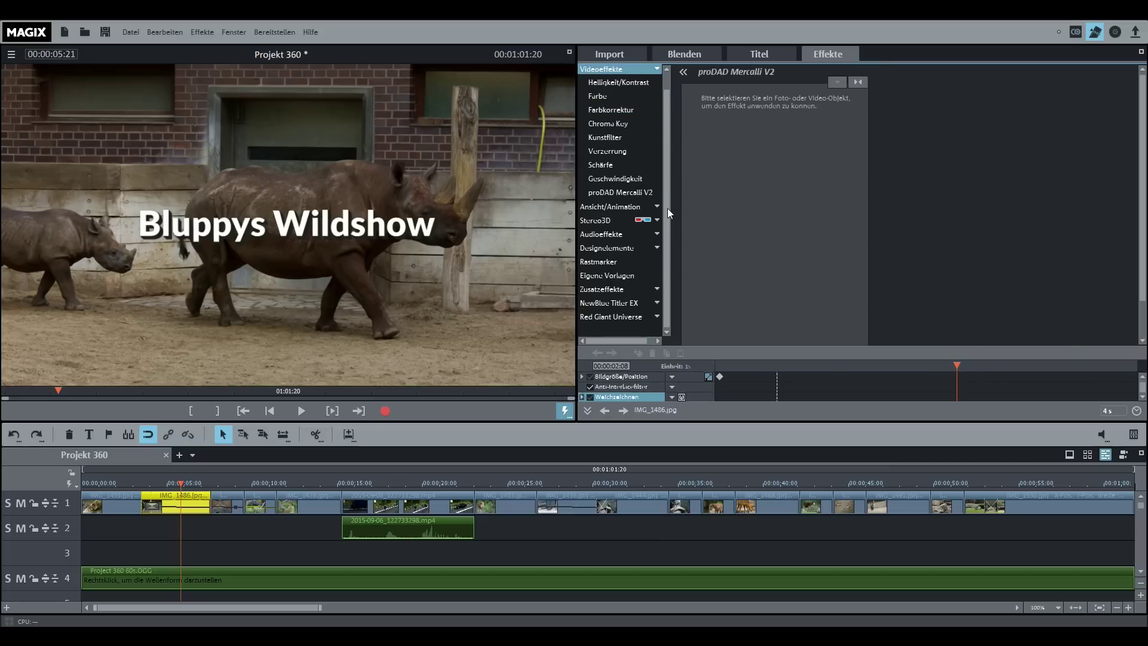
click(630, 245)
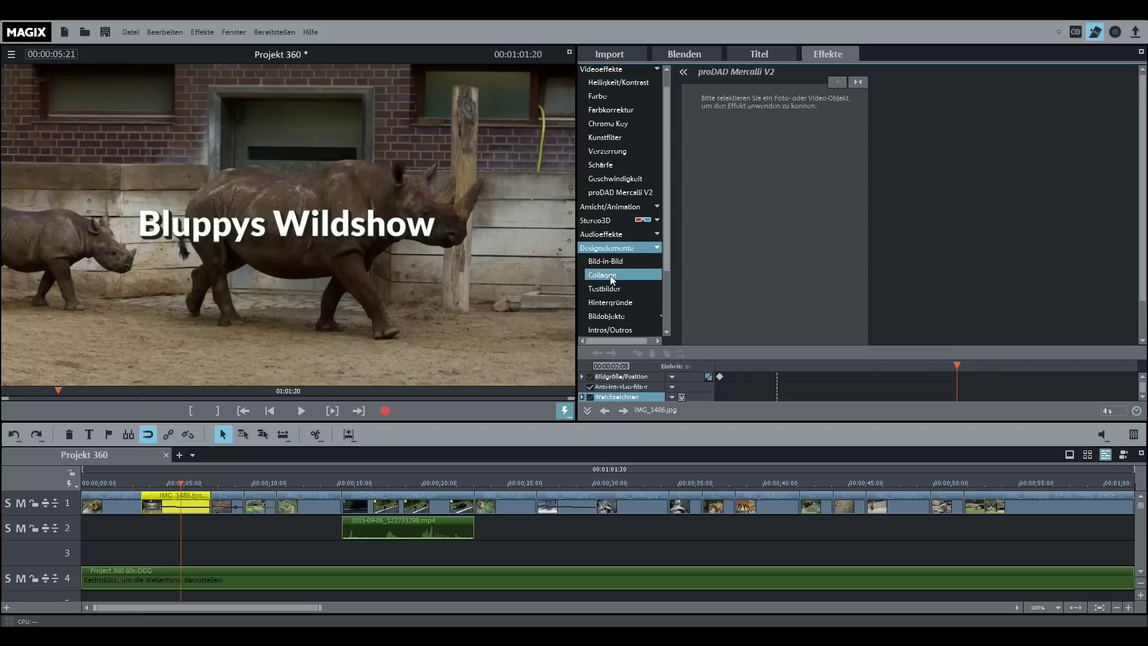
click(609, 290)
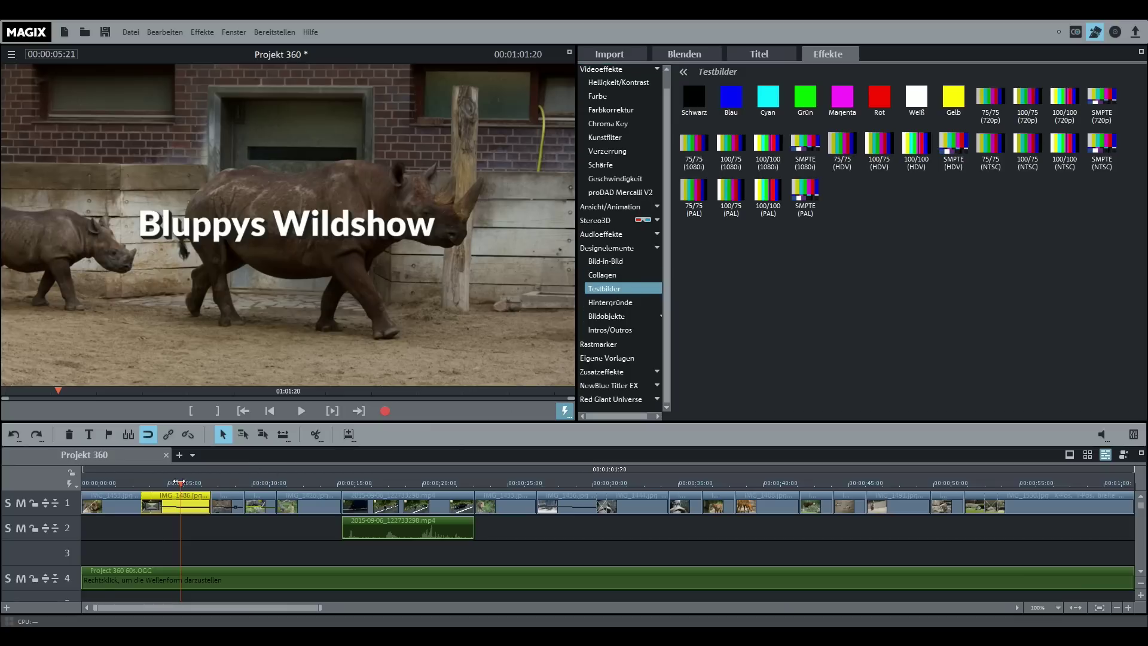
Step: Play the film from the beginning, stop it after the outro title and show the RohVideos files in the media browser
key(Home)
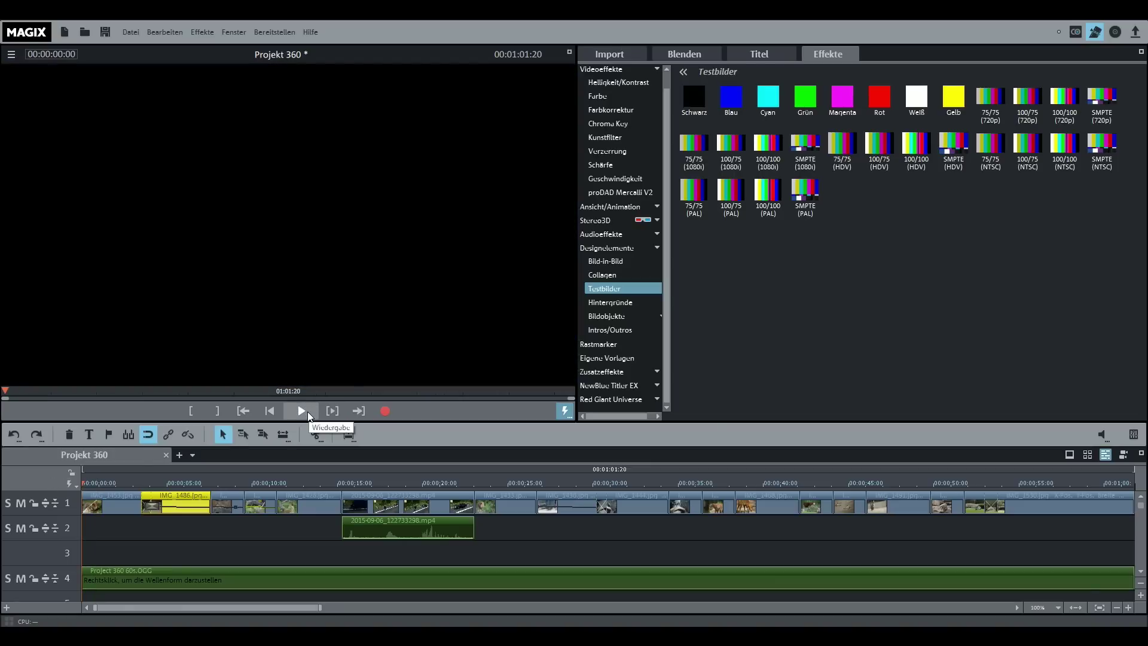
click(302, 411)
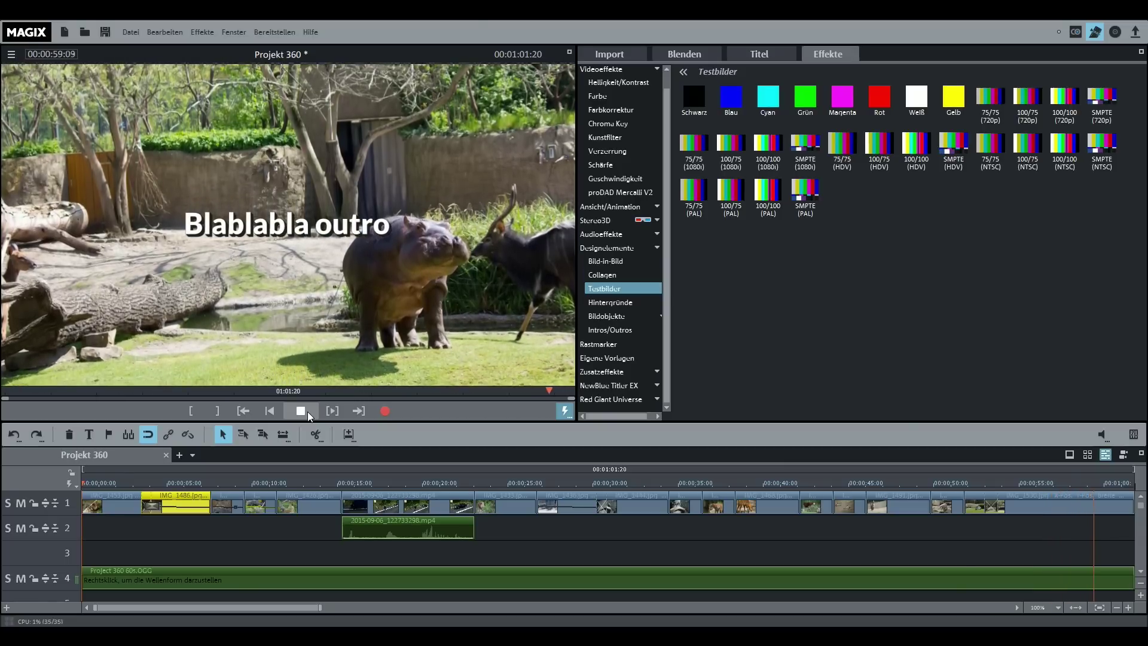
click(307, 411)
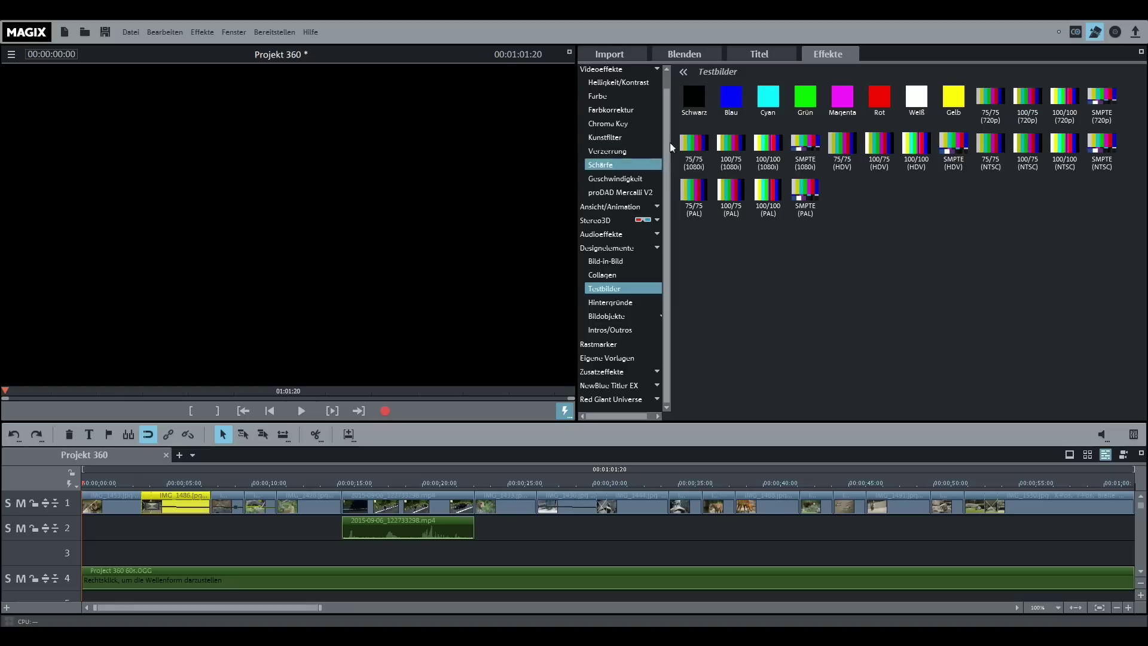
click(600, 53)
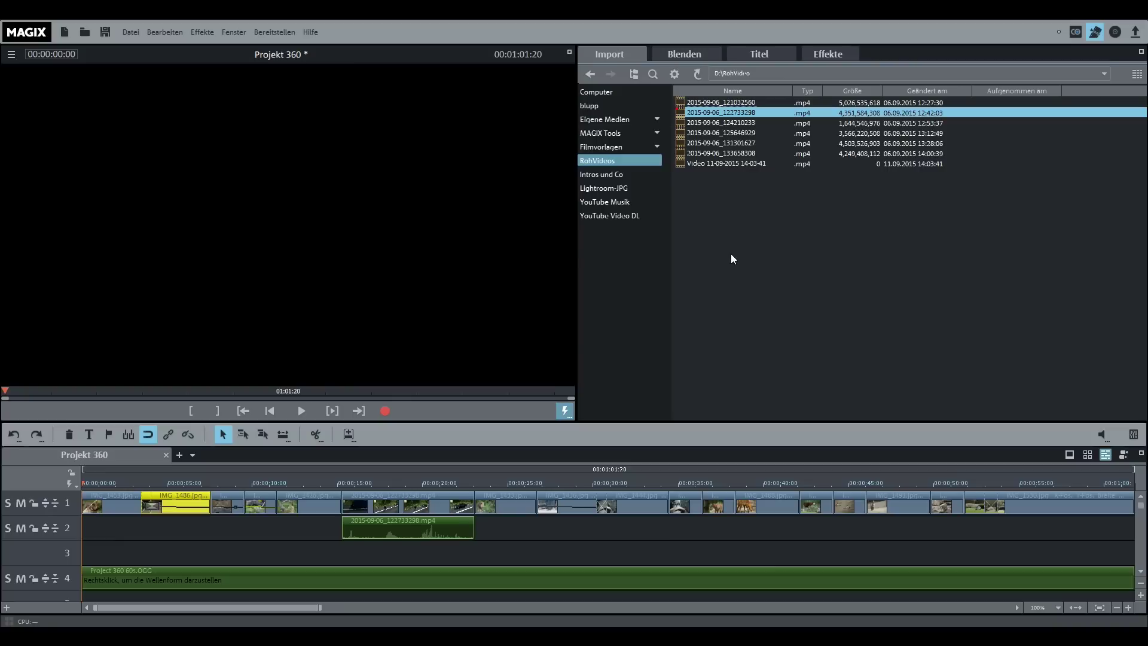